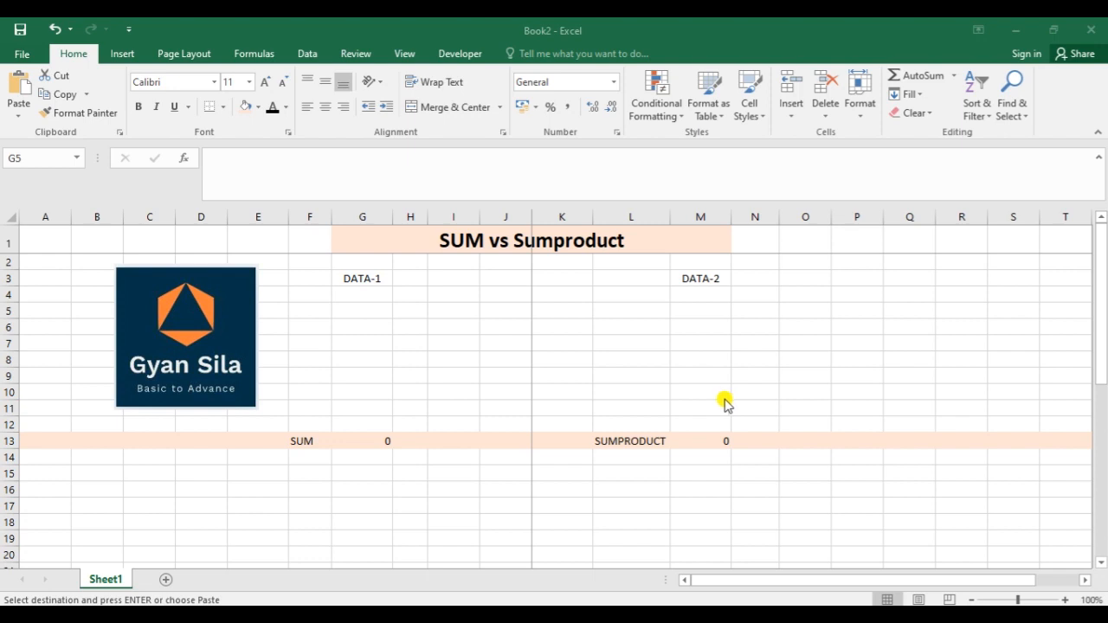
- Enter the formula =RANDBETWEEN(12,55) in cell G4 under DATA-1
click(356, 284)
click(360, 292)
text(=)
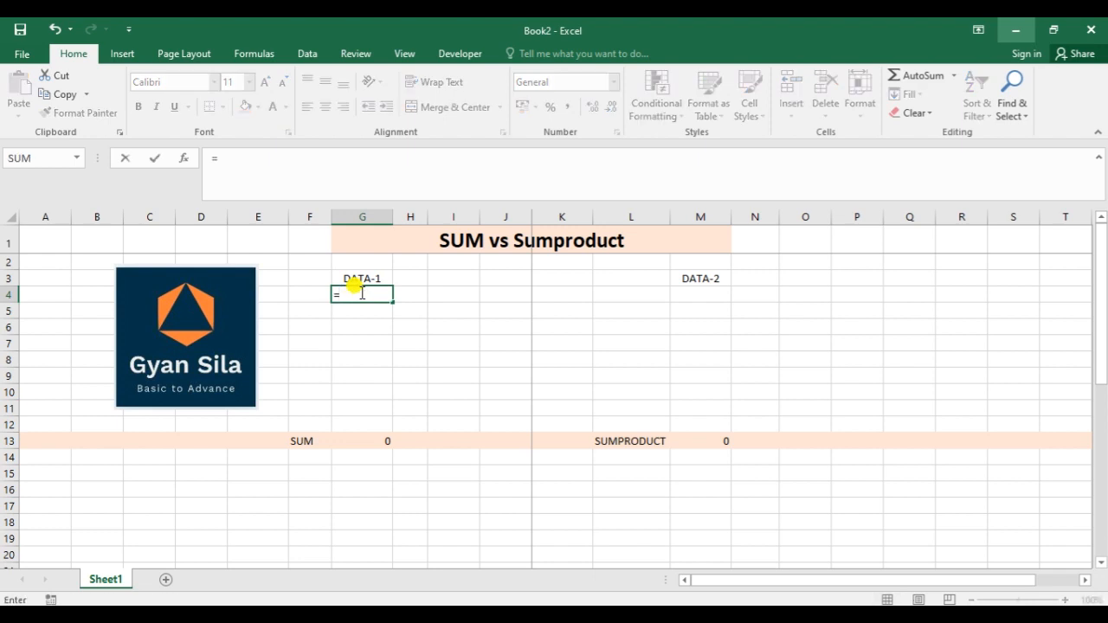
text(RAND)
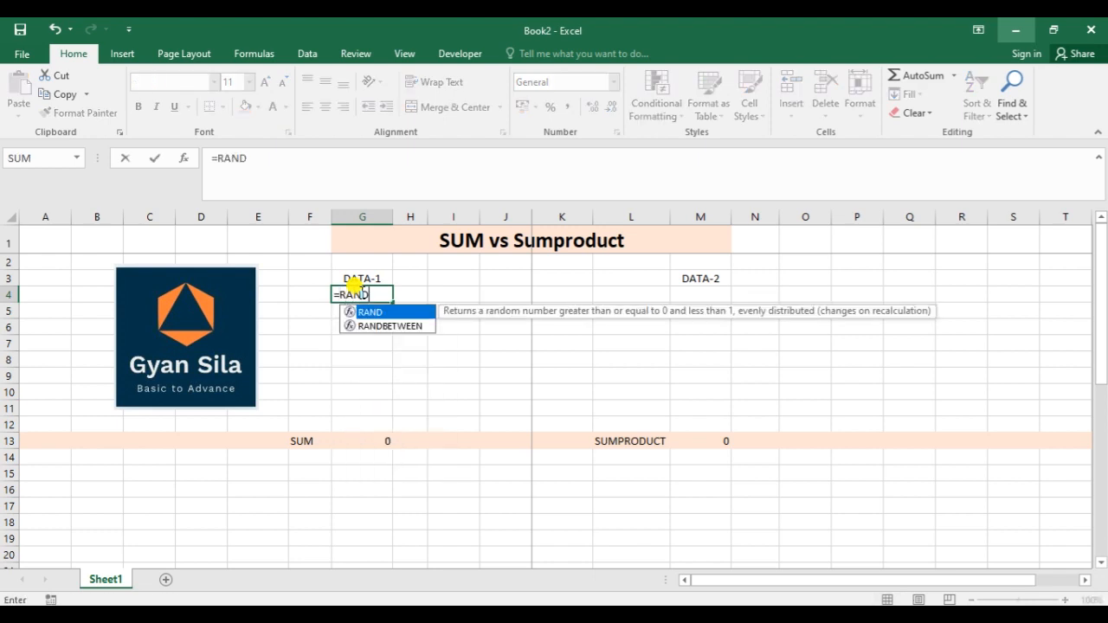
key(Down)
key(Tab)
text(1)
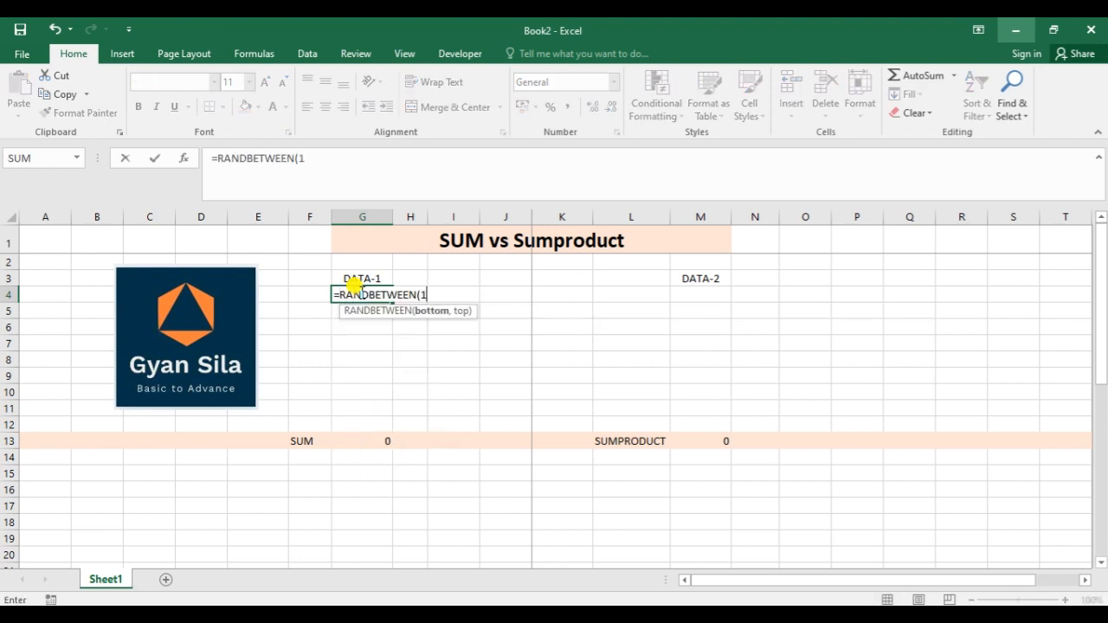
text(2,55)
key(Return)
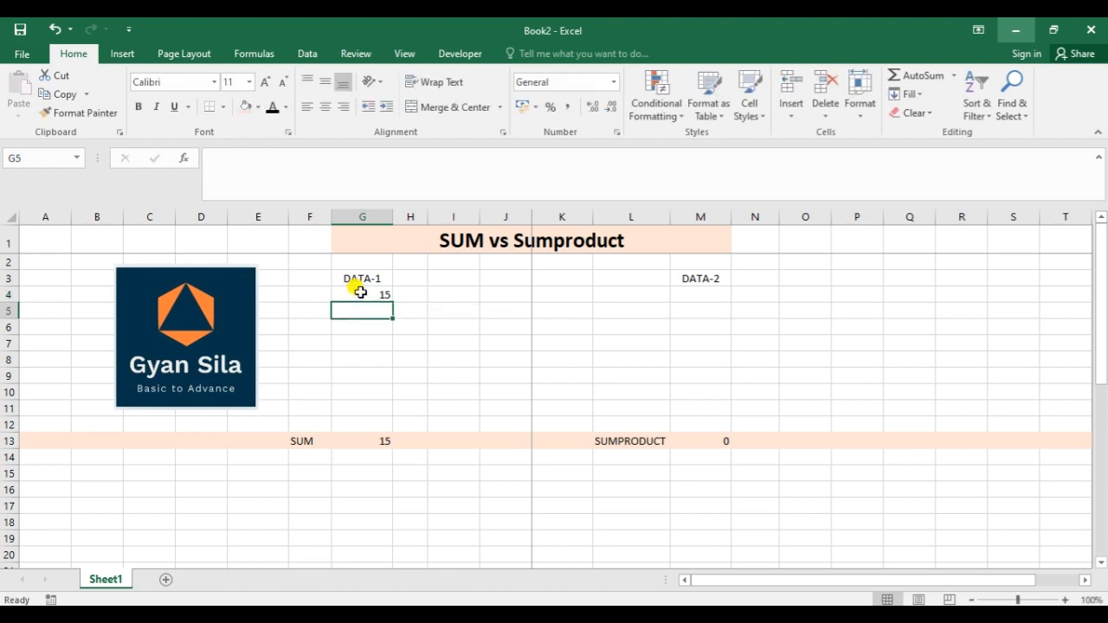
- Fill the random-number formula from G4 down through G12
click(360, 293)
key(shift+Down)
key(shift+Down)
key(shift+Down)
key(shift+Down)
key(shift+Down)
key(shift+Down)
key(shift+Down)
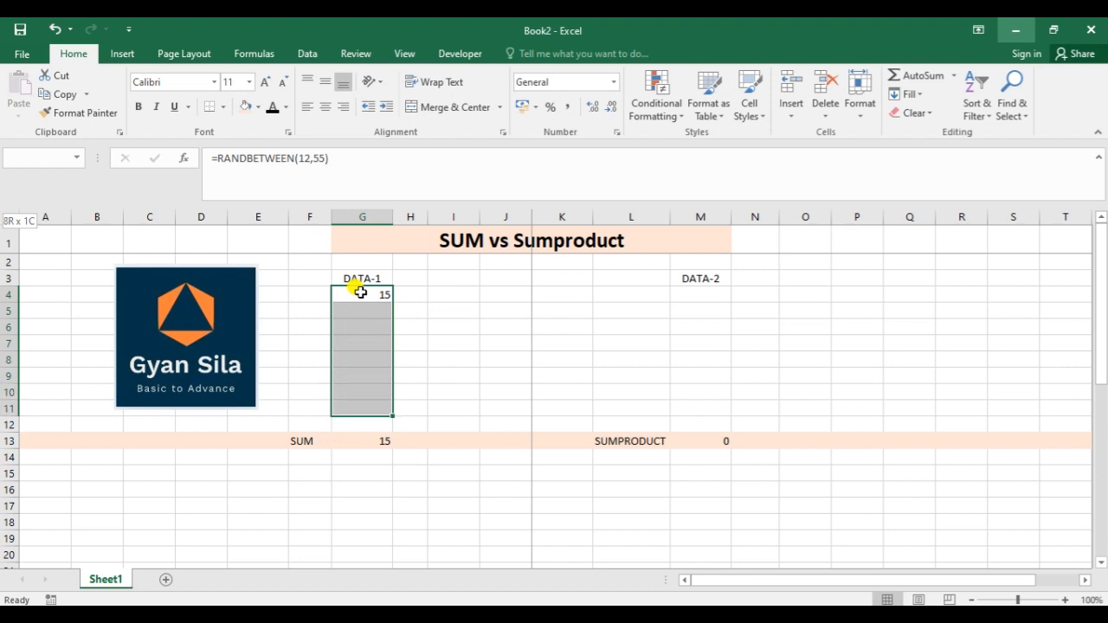
key(shift+Down)
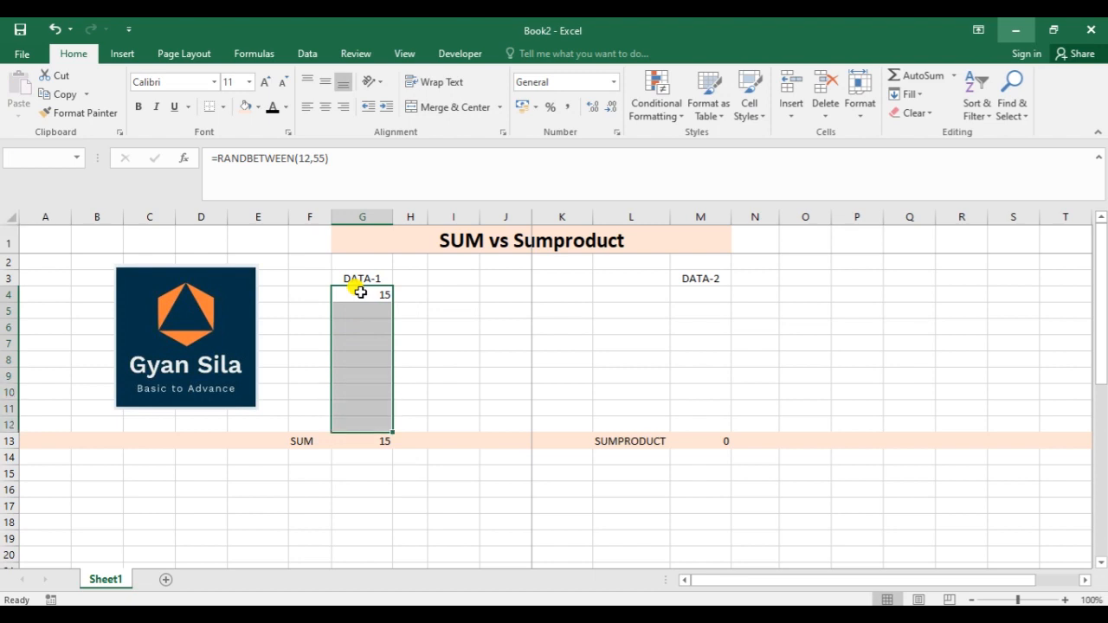
key(ctrl+d)
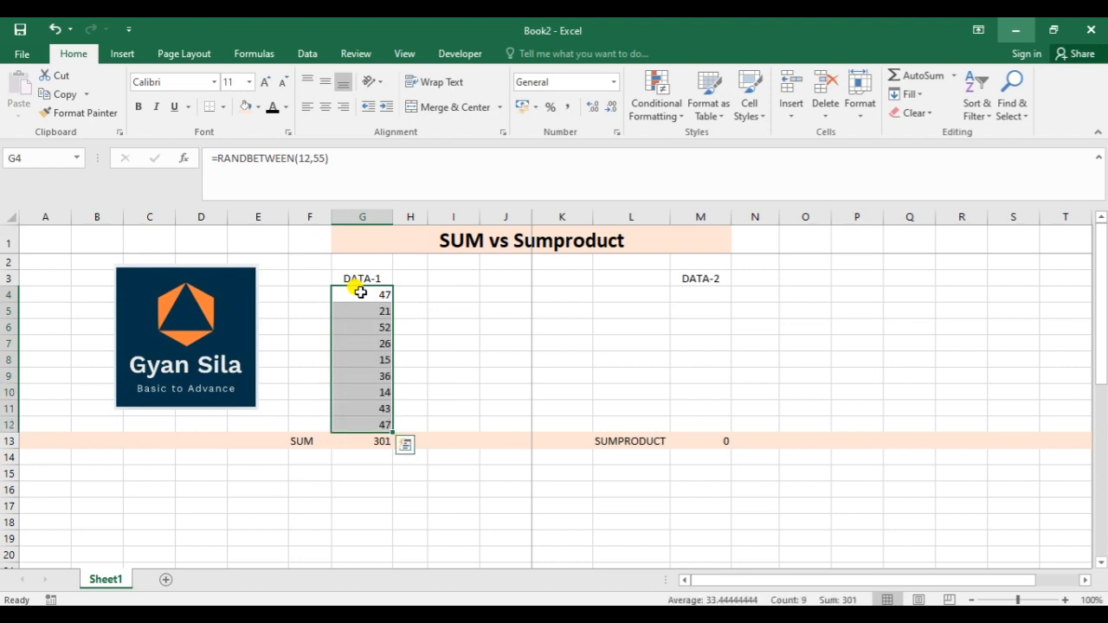
- Replace the formulas in G4:G12 with their static values using Paste Special Values
key(ctrl+c)
key(alt+e)
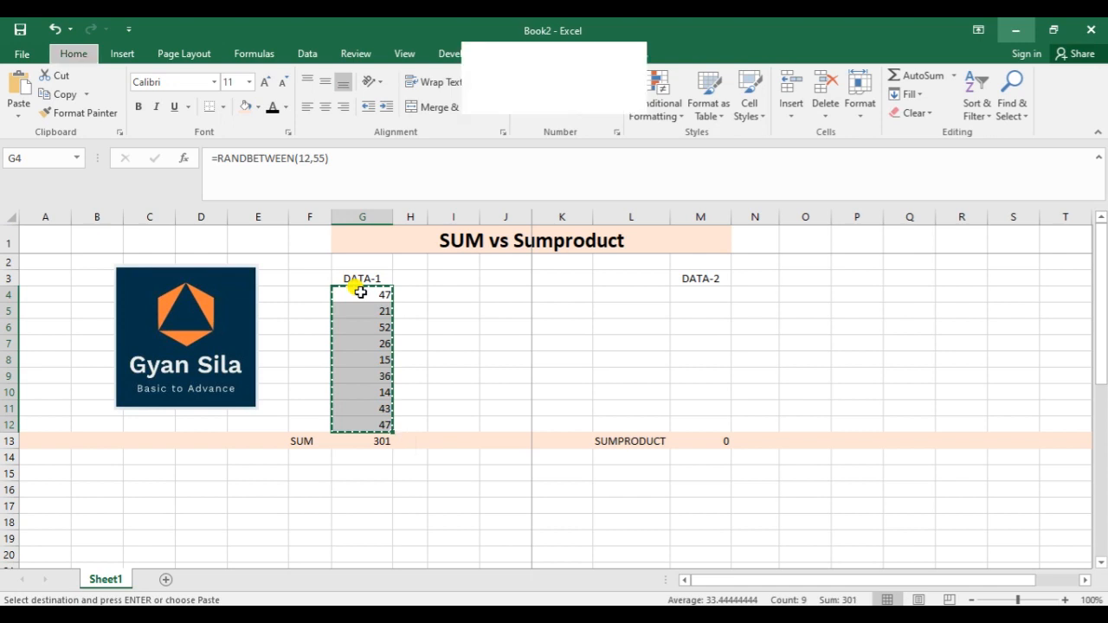
key(s)
key(v)
key(Return)
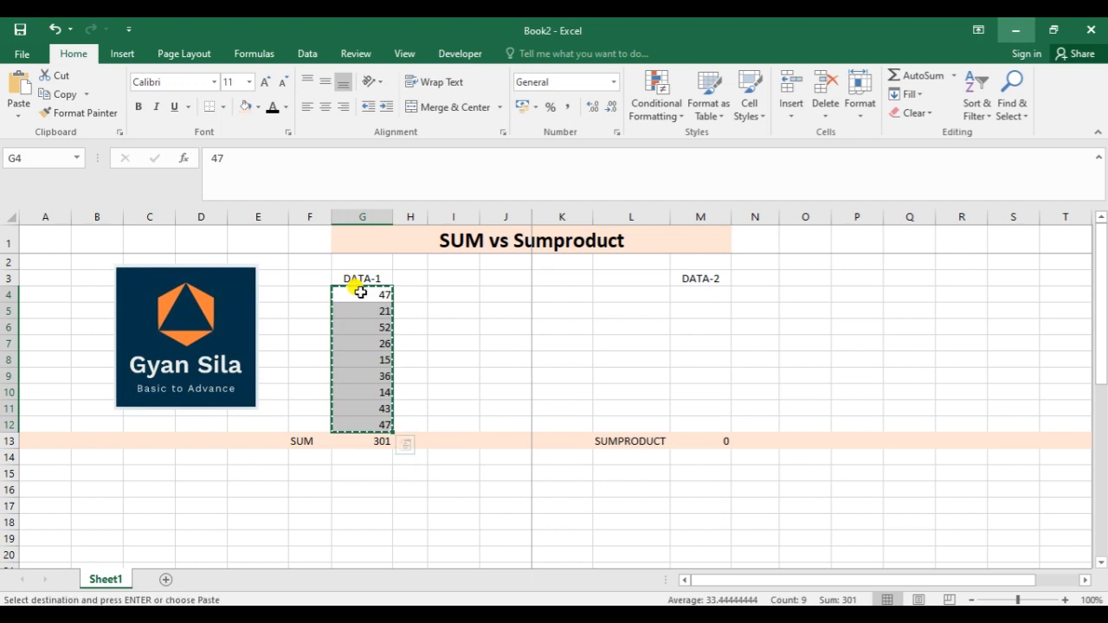
- Paste the copied DATA-1 numbers under DATA-2, starting at cell M4
key(Right)
key(Right)
key(Right)
key(Right)
key(Right)
key(Right)
key(ctrl+v)
- Clear the existing SUM formula from cell G13
key(Left)
key(Left)
key(Left)
key(Left)
key(Left)
key(Down)
key(Down)
key(Down)
key(Down)
key(Down)
key(Down)
key(Down)
key(Down)
key(Down)
key(Down)
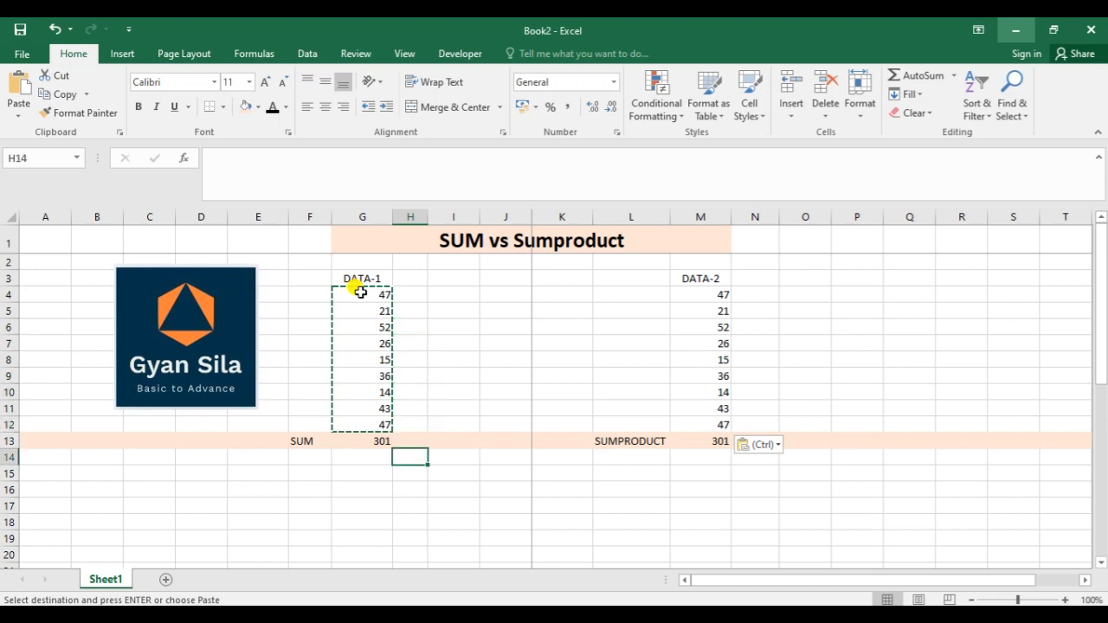
key(Left)
key(Up)
key(Delete)
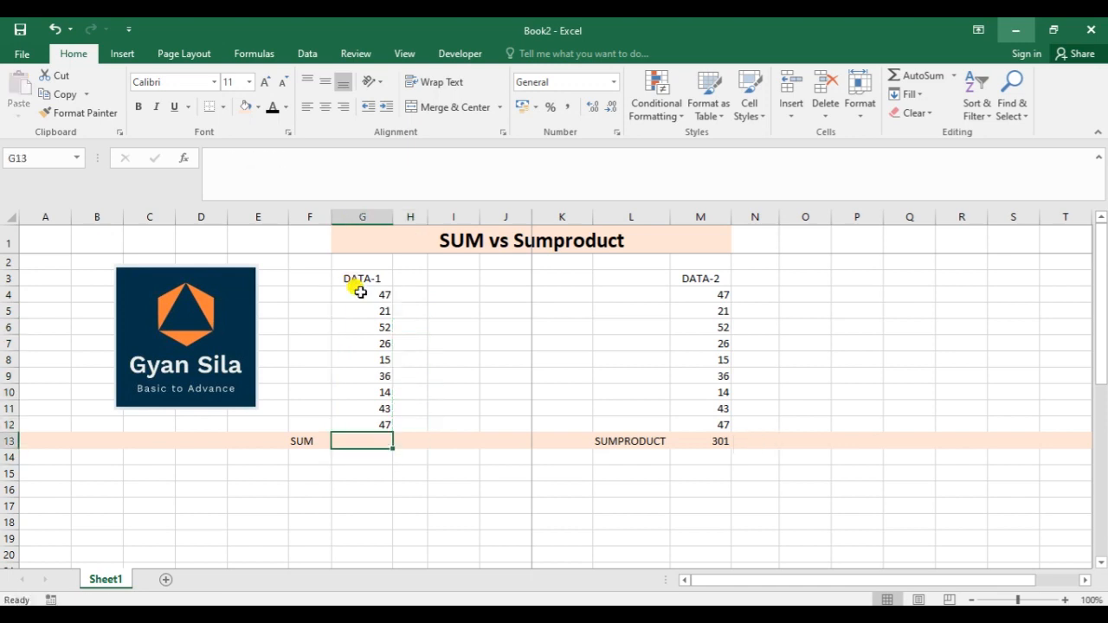
- Clear the existing SUMPRODUCT formula from cell M13
key(Right)
key(Right)
key(Right)
key(Right)
key(Right)
key(Right)
key(Right)
key(Right)
key(Left)
key(Left)
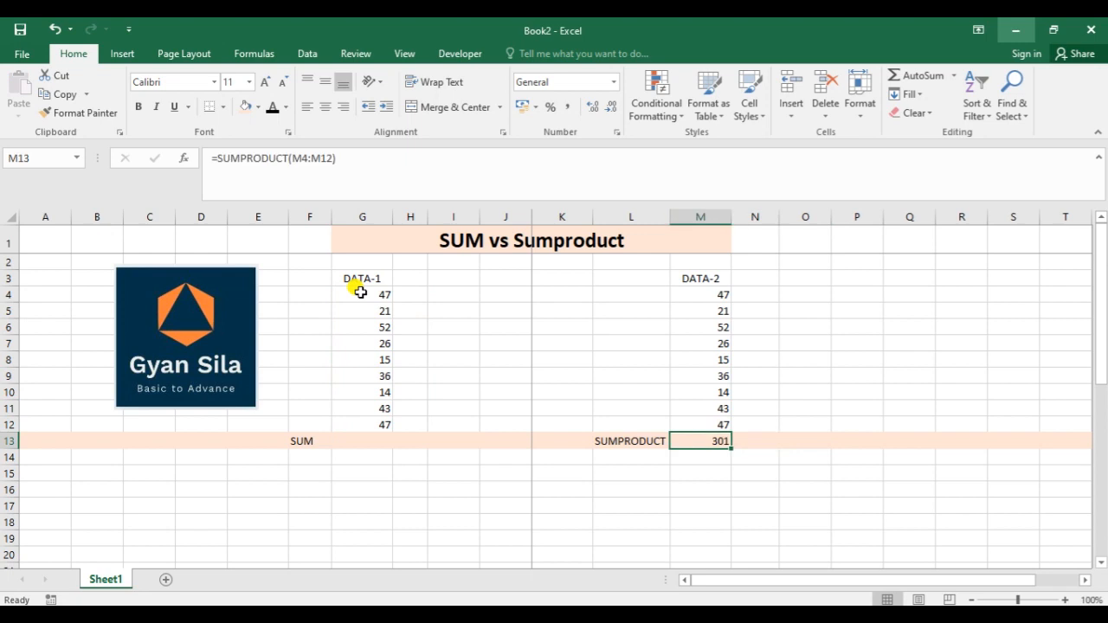
key(Delete)
- Total the DATA-1 numbers in cell G13 with the SUM function over G4:G12
key(Left)
key(Left)
key(Left)
key(Left)
key(Left)
key(Left)
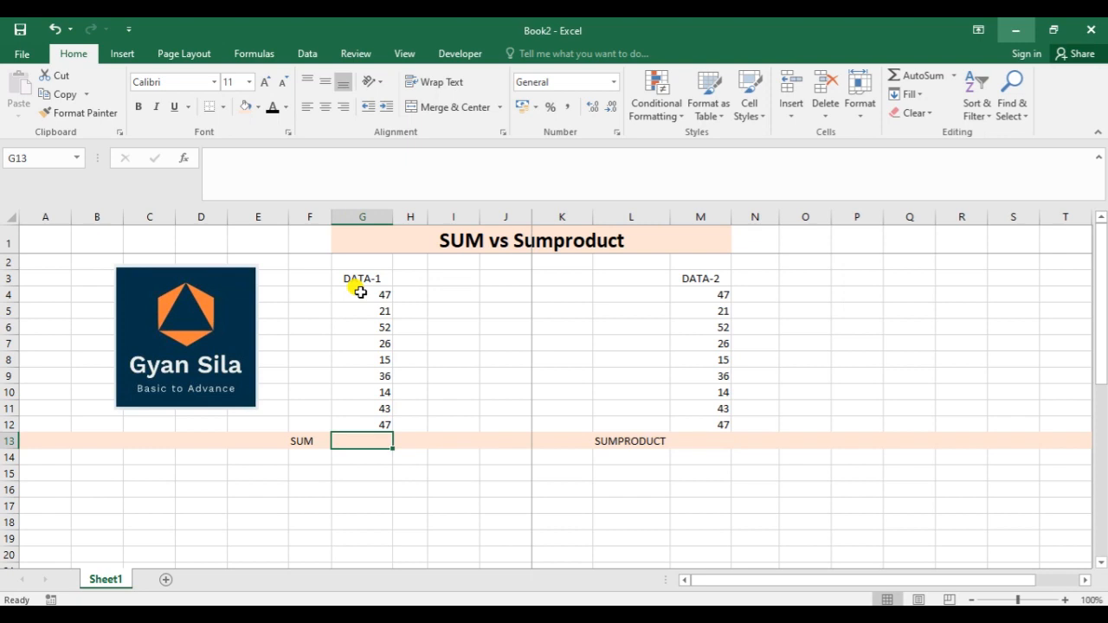
text(=S)
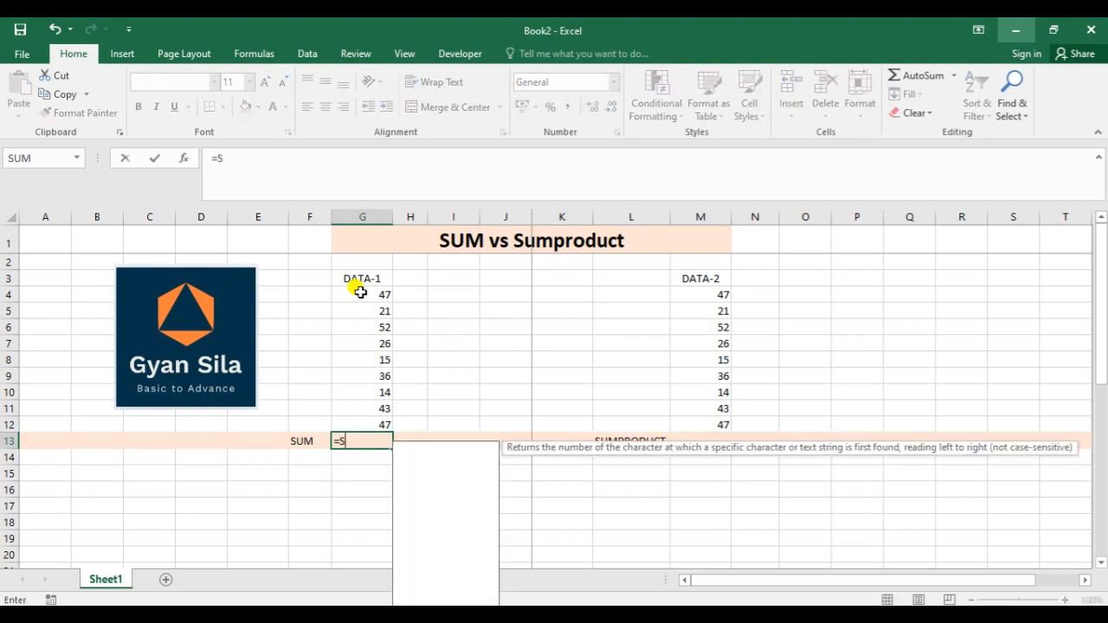
text(UM()
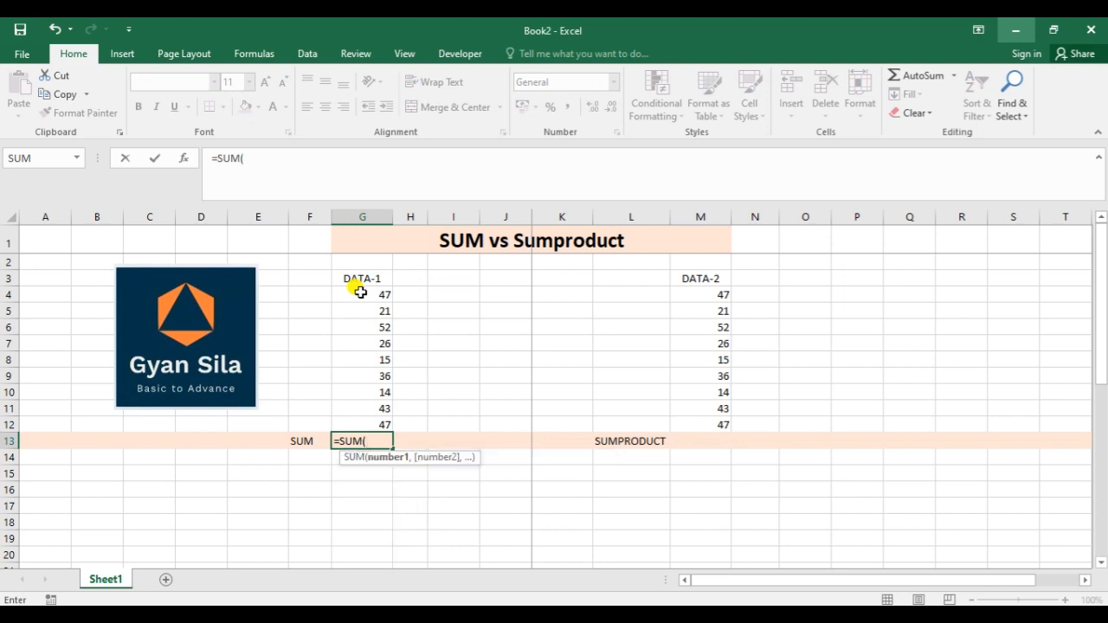
key(Up)
key(shift+Up)
key(shift+Up)
key(shift+Up)
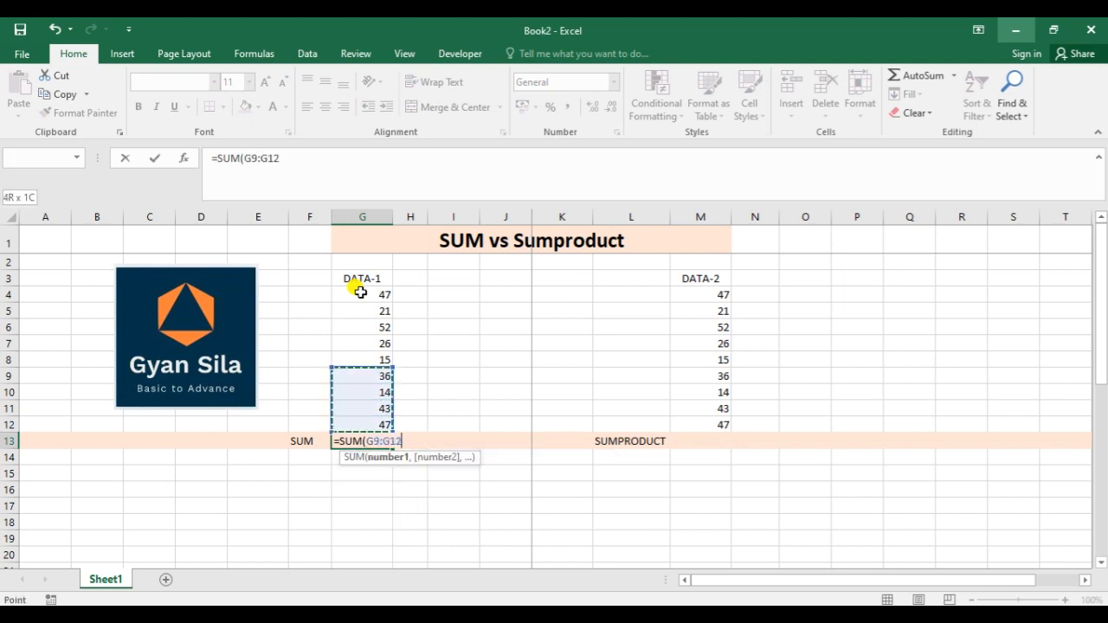
key(shift+Up)
key(shift+Up)
key(shift+Up)
key(shift+Up)
key(shift+Up)
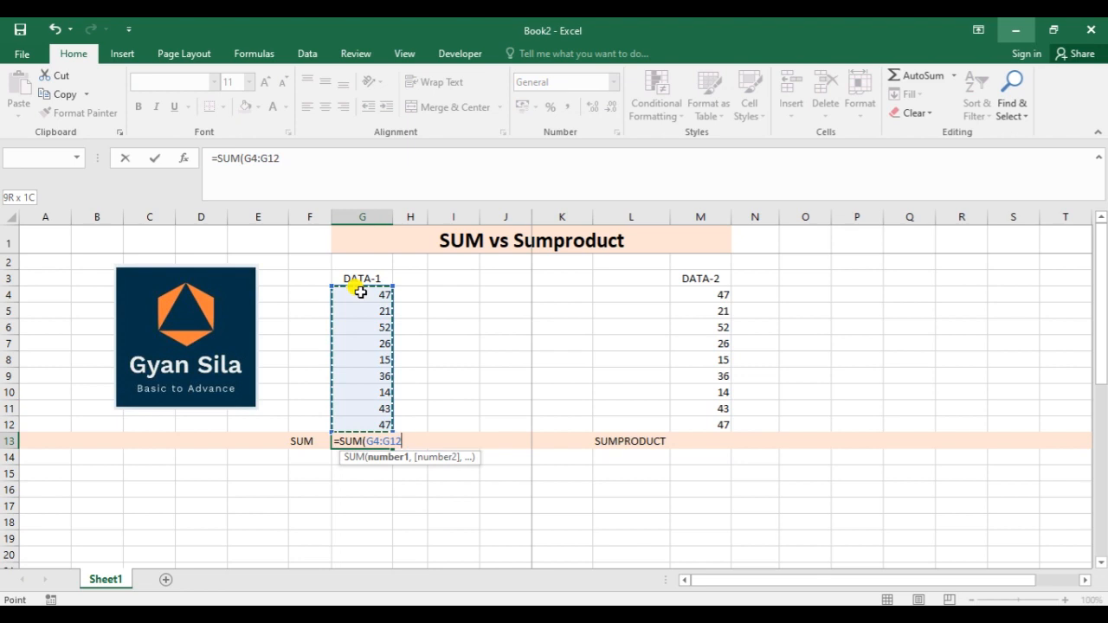
key(Return)
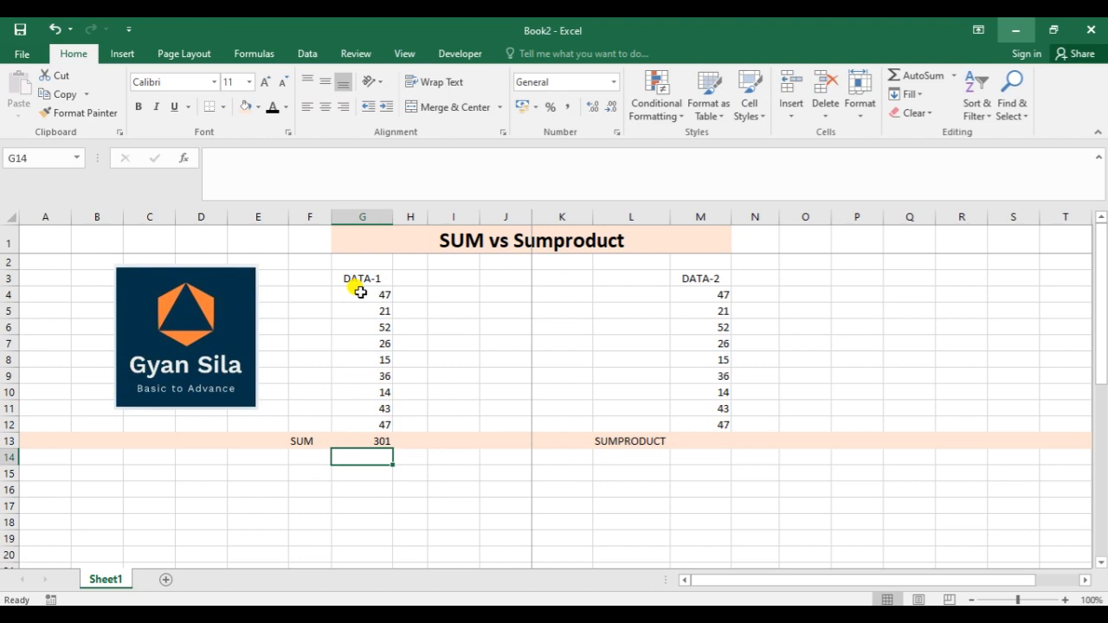
- Total the DATA-2 numbers in cell M13 with SUMPRODUCT, wrapping the range M4:M12 in its own parentheses
key(Right)
key(Right)
key(Right)
key(Right)
key(Right)
key(Right)
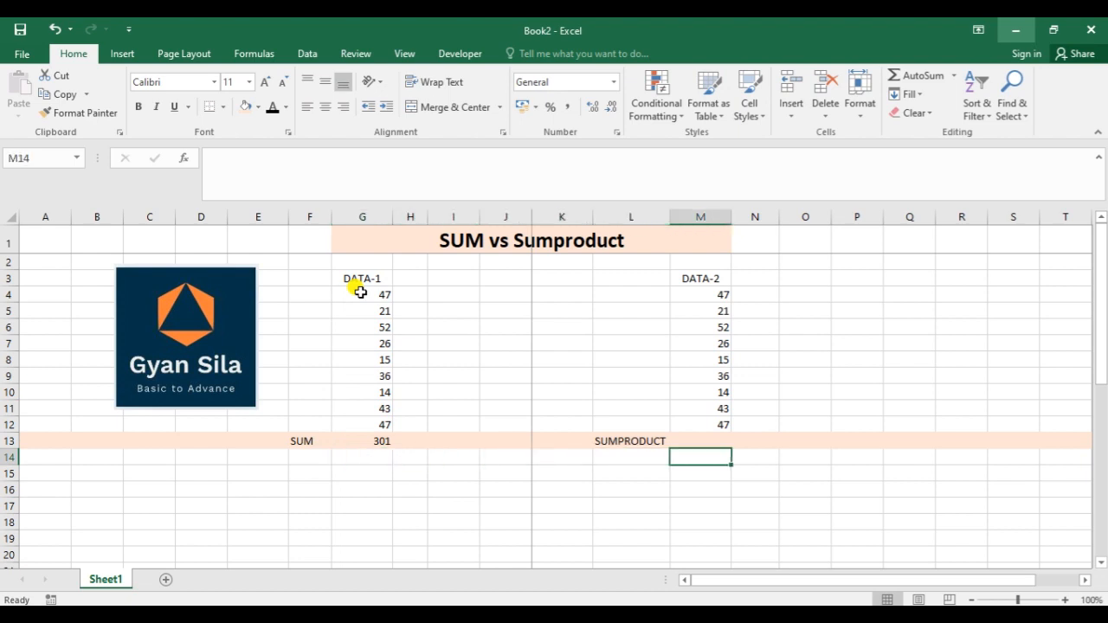
key(Up)
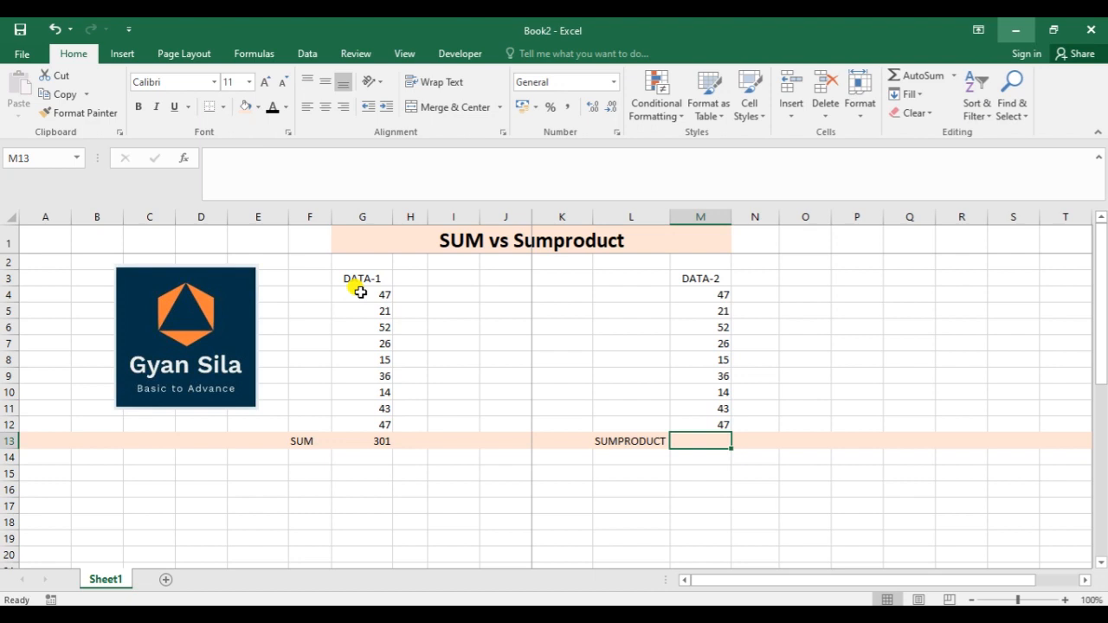
text(=)
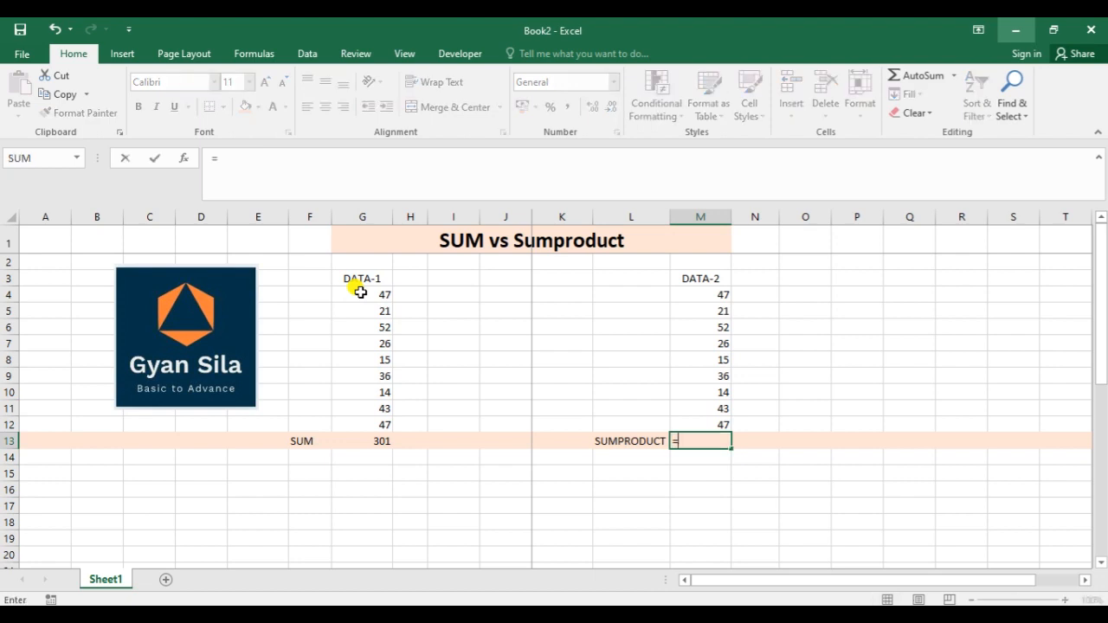
text(SUM)
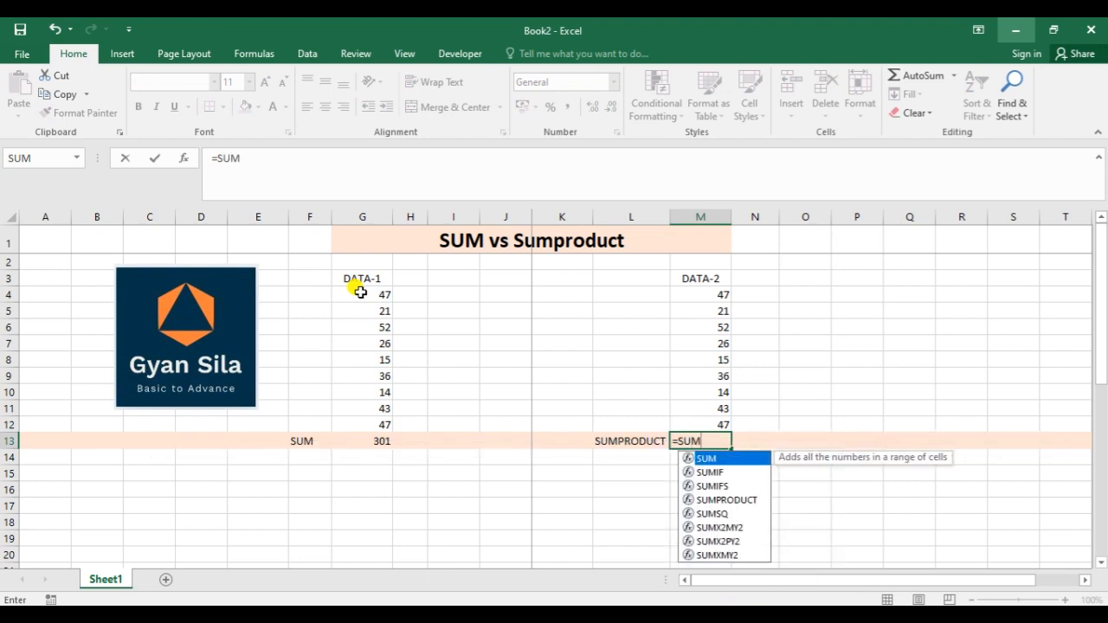
key(Down)
key(Down)
key(Down)
key(Tab)
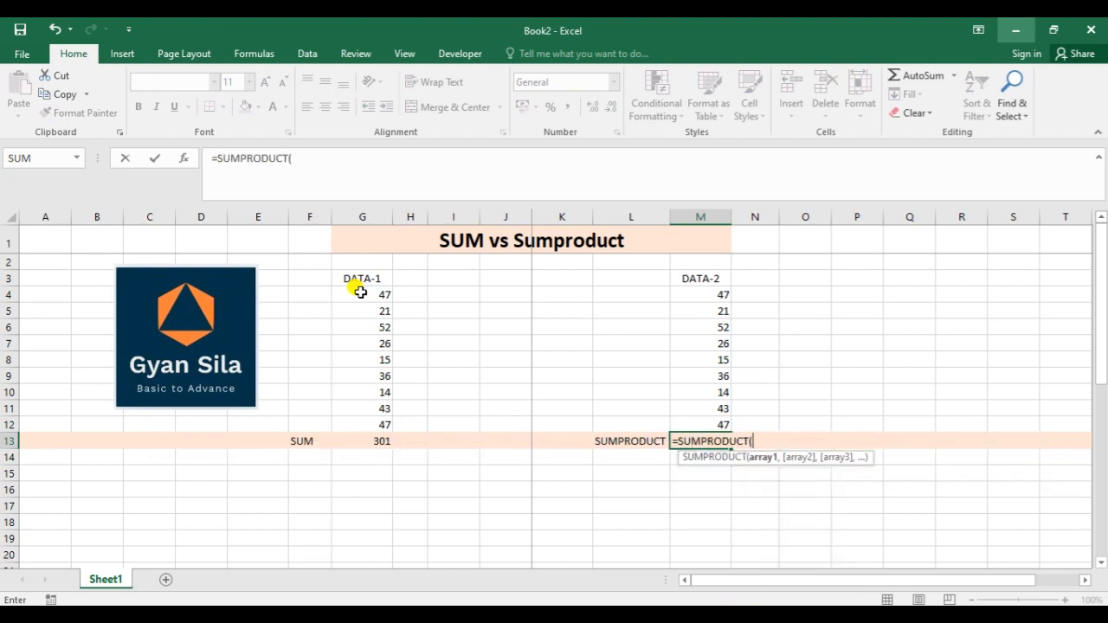
text(()
key(Up)
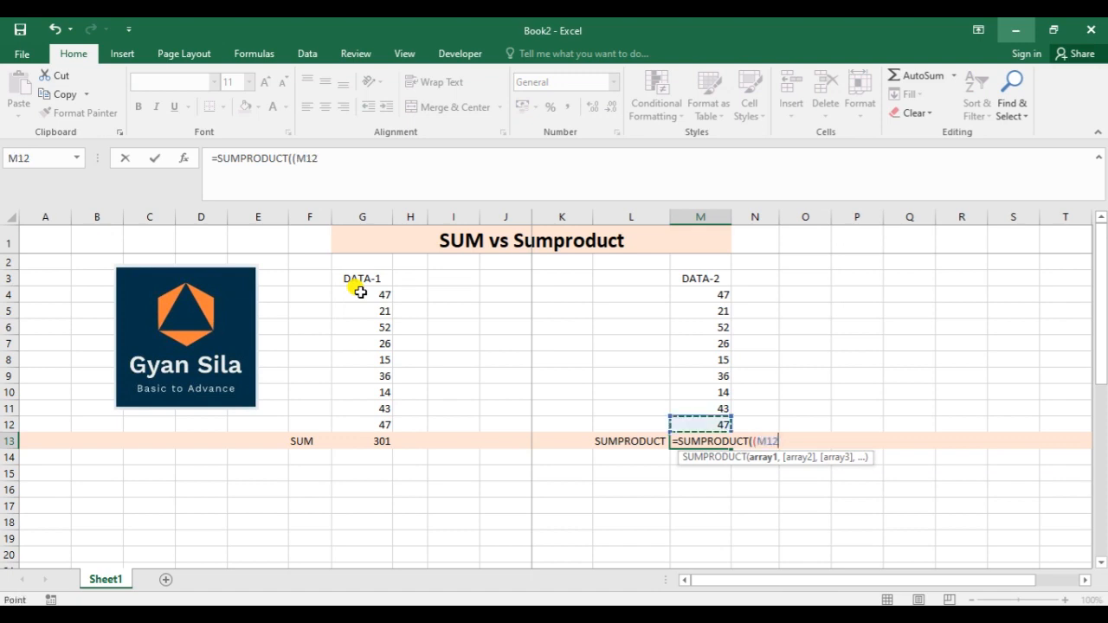
key(shift+Up)
key(shift+Up)
key(shift+Up)
key(shift+Up)
key(shift+Up)
key(shift+Up)
key(shift+Up)
key(shift+Up)
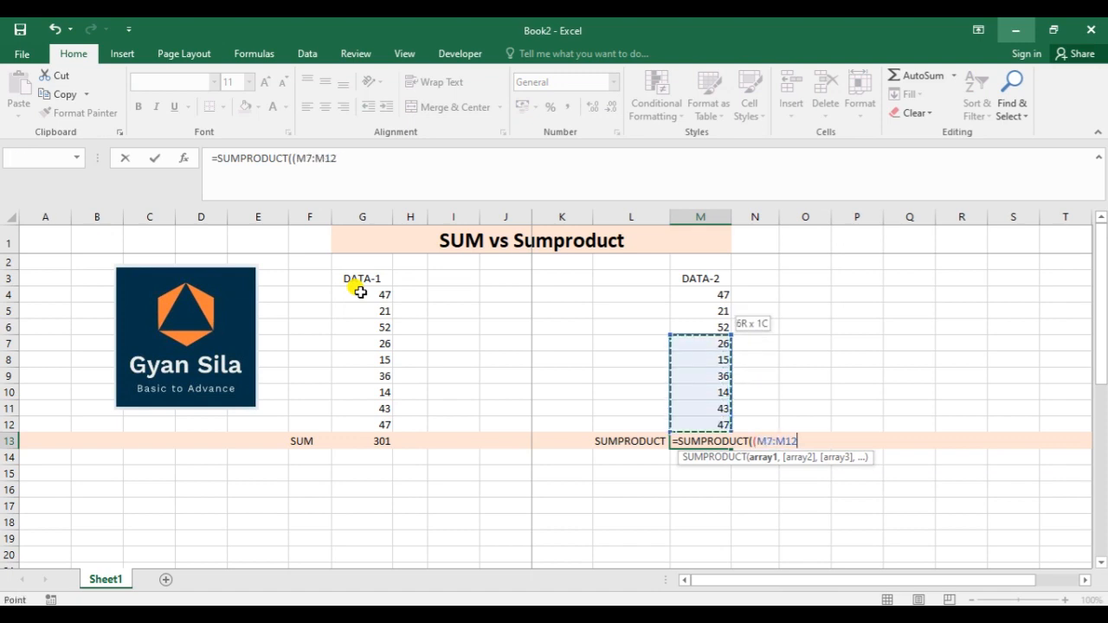
text())
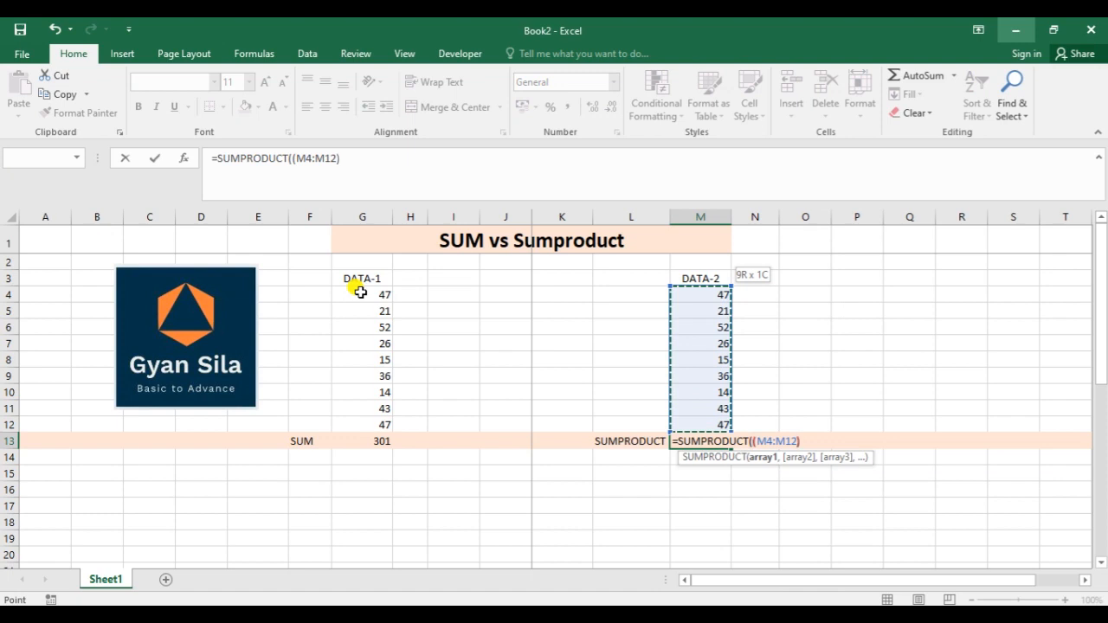
key(Return)
key(Return)
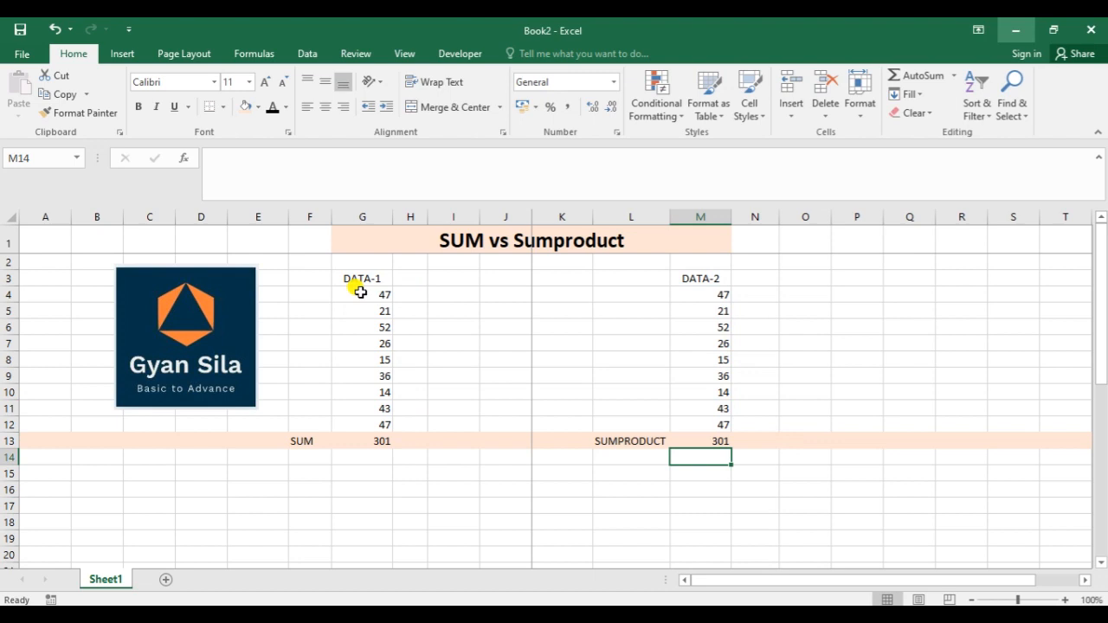
- Compare the two totals in cell J13 with the formula =G13=M13
key(Left)
key(Left)
key(Left)
key(Left)
key(Left)
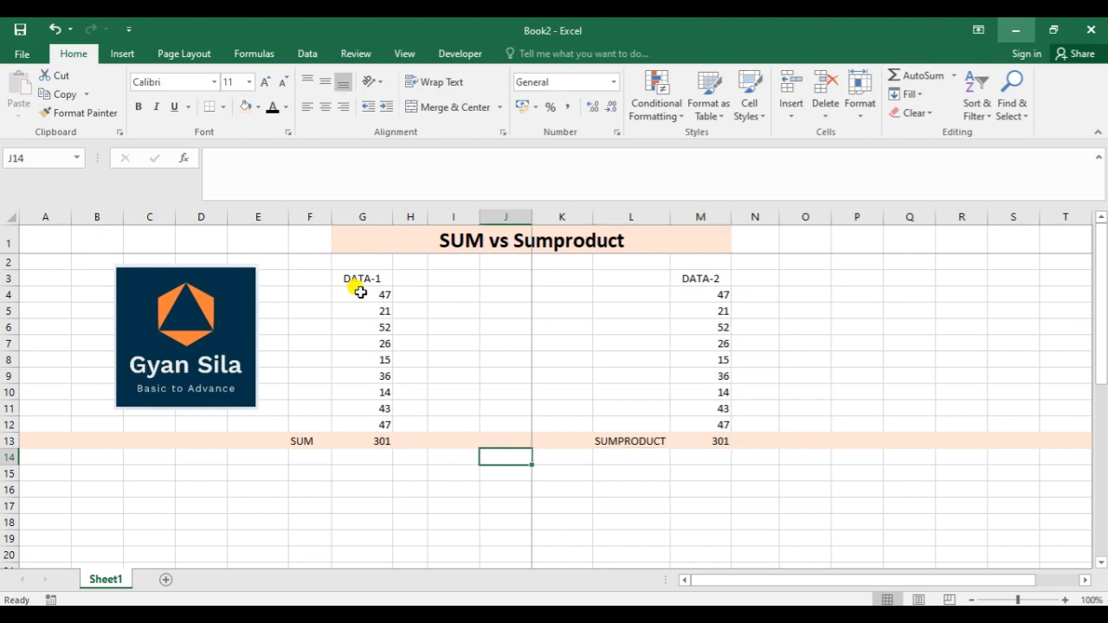
key(Right)
key(Right)
key(Right)
key(Right)
key(Up)
key(Left)
text(=)
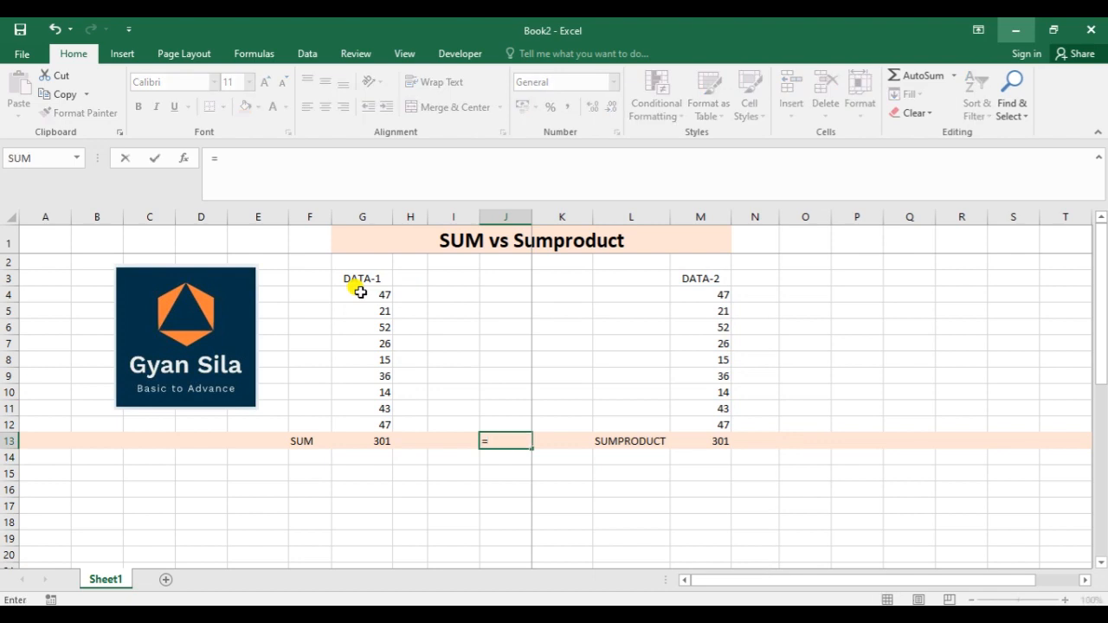
key(Left)
key(Left)
key(Left)
text(=)
key(Right)
key(Right)
key(Right)
key(Right)
key(Right)
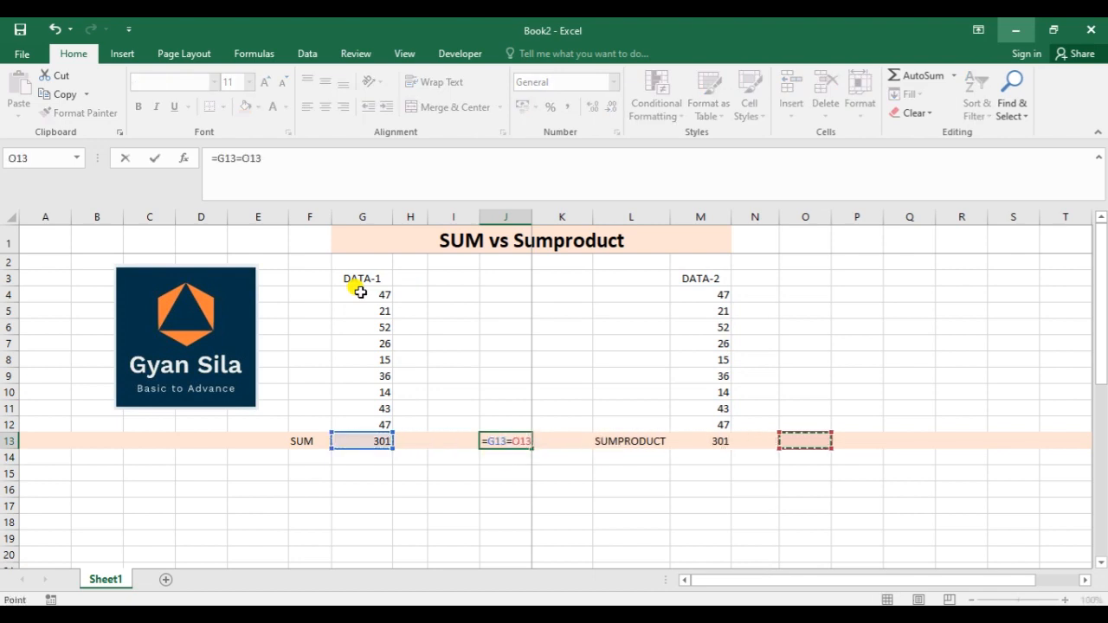
key(Left)
key(Left)
key(Return)
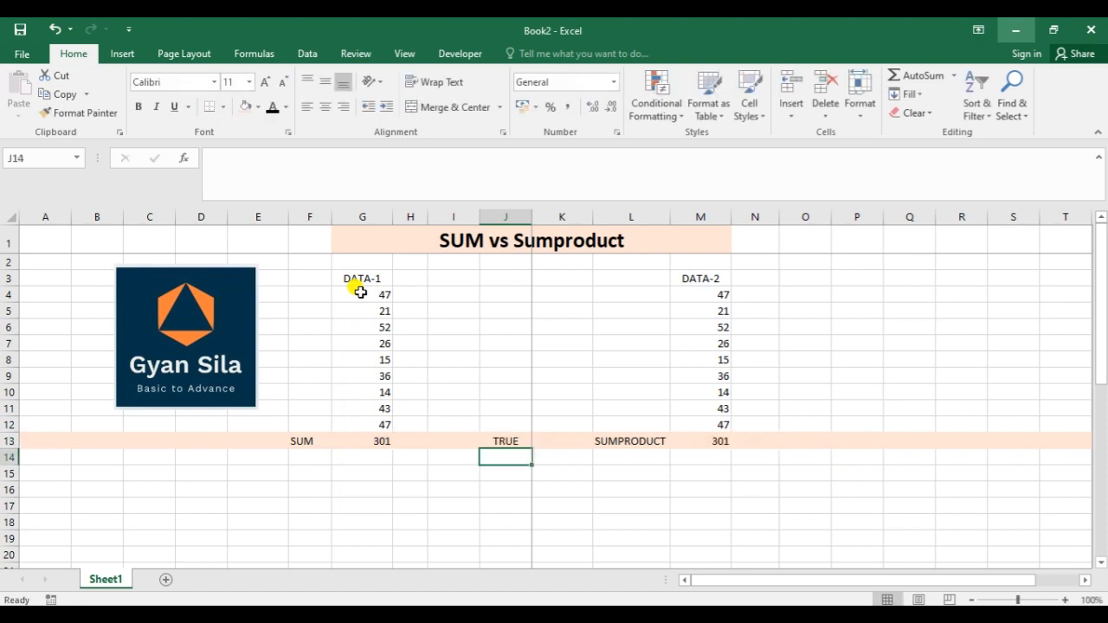
- Examine the SUM formula in cell G13 and the layout of the DATA-1 and DATA-2 employee sales tables starting at row 24
key(Left)
key(Left)
key(Left)
key(Left)
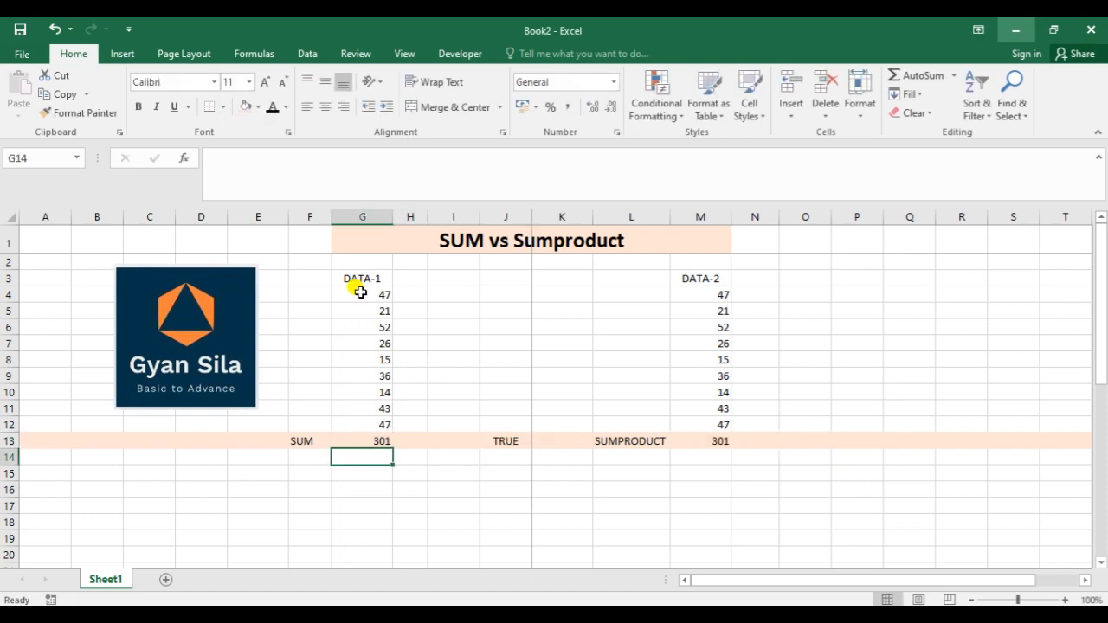
key(Up)
key(Right)
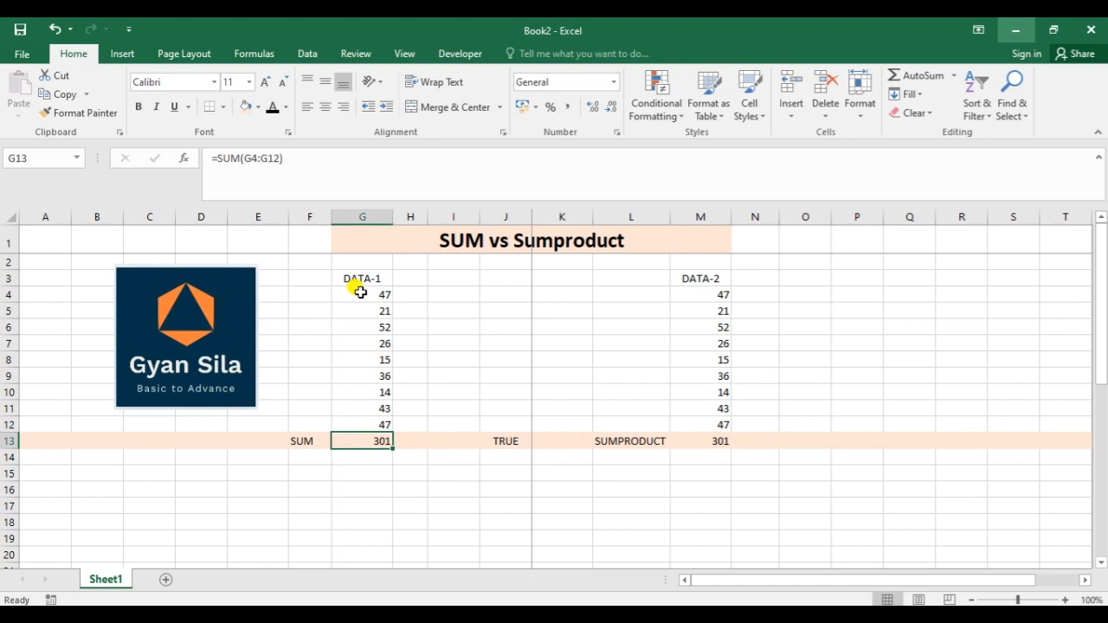
key(ctrl+Down)
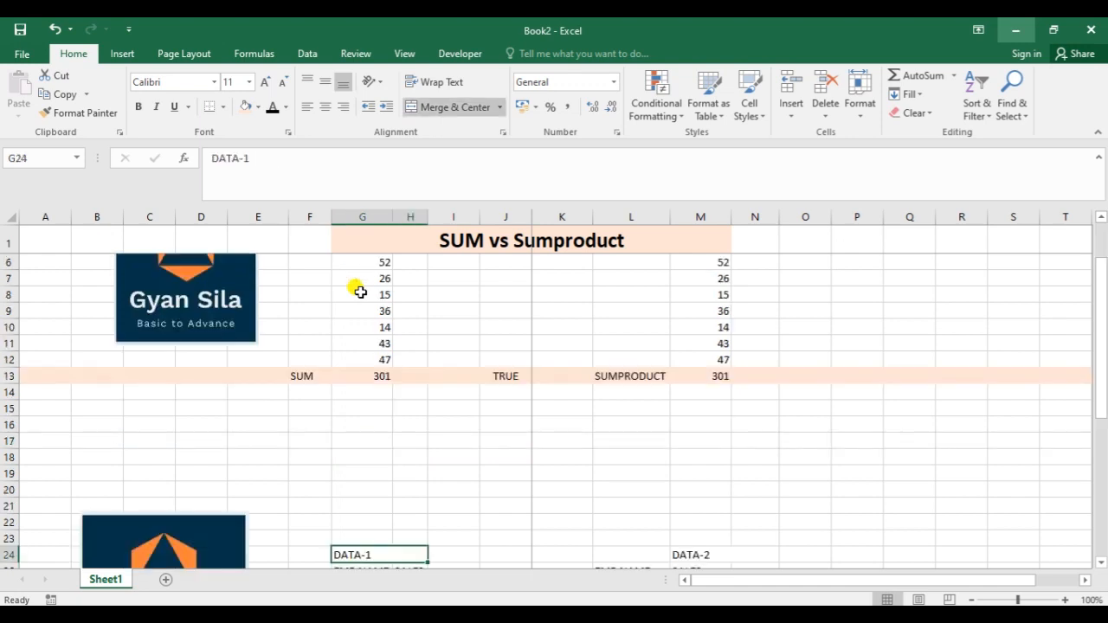
key(Down)
key(Down)
key(Down)
key(Down)
key(Down)
key(Down)
key(Down)
key(Down)
key(Down)
key(Down)
key(Down)
key(Down)
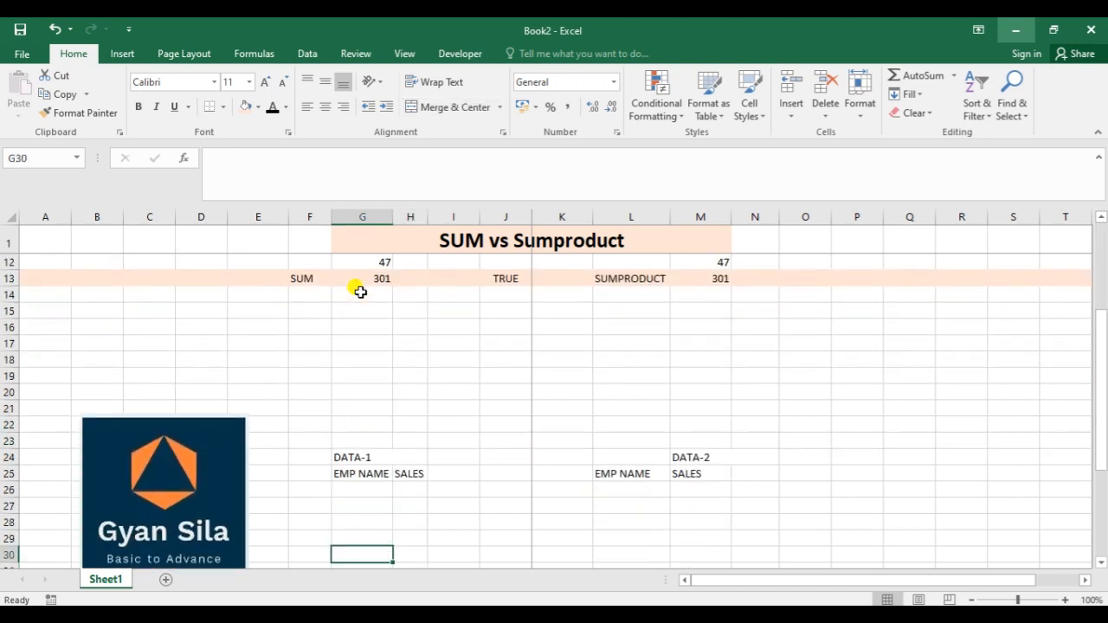
key(Down)
key(Down)
key(Down)
key(Down)
key(Down)
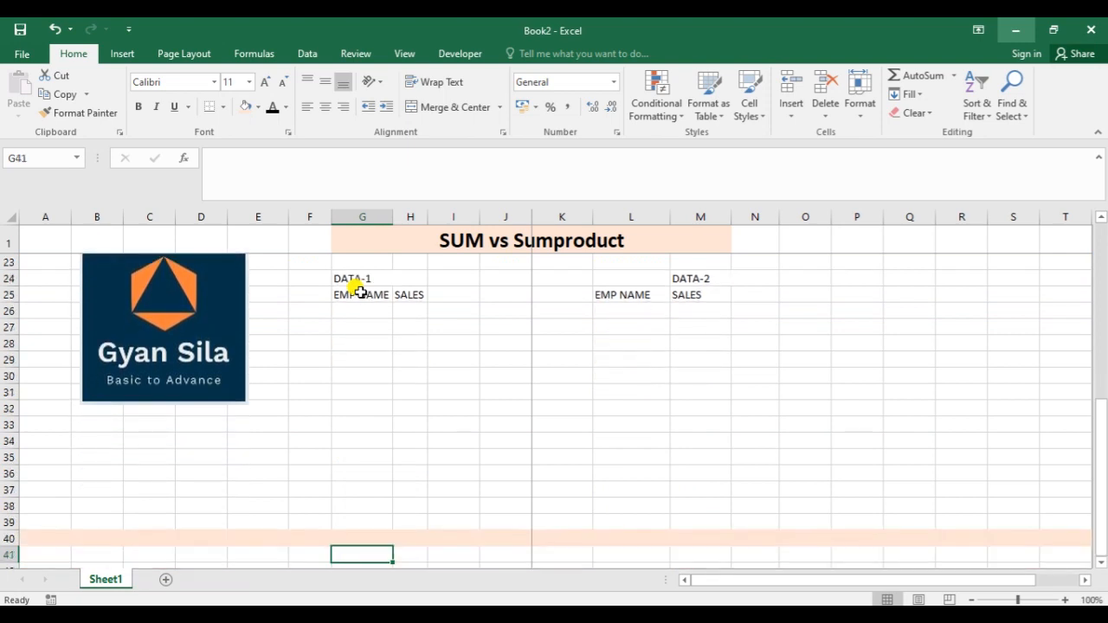
key(Down)
- Enter three different employee first names in capitals under EMP NAME in the DATA-1 table, cells G26 to G28
key(Up)
key(Up)
key(Up)
key(Up)
key(Up)
key(Up)
key(Up)
key(Up)
key(Up)
key(Up)
key(Up)
key(Up)
key(Up)
key(Up)
key(Up)
key(Up)
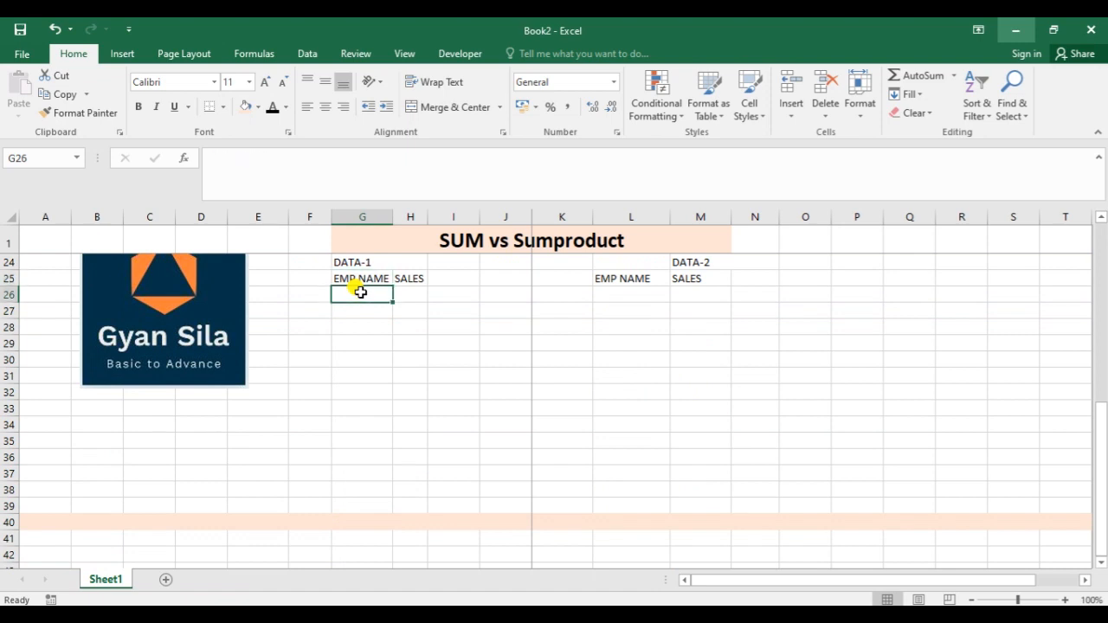
text(RAK)
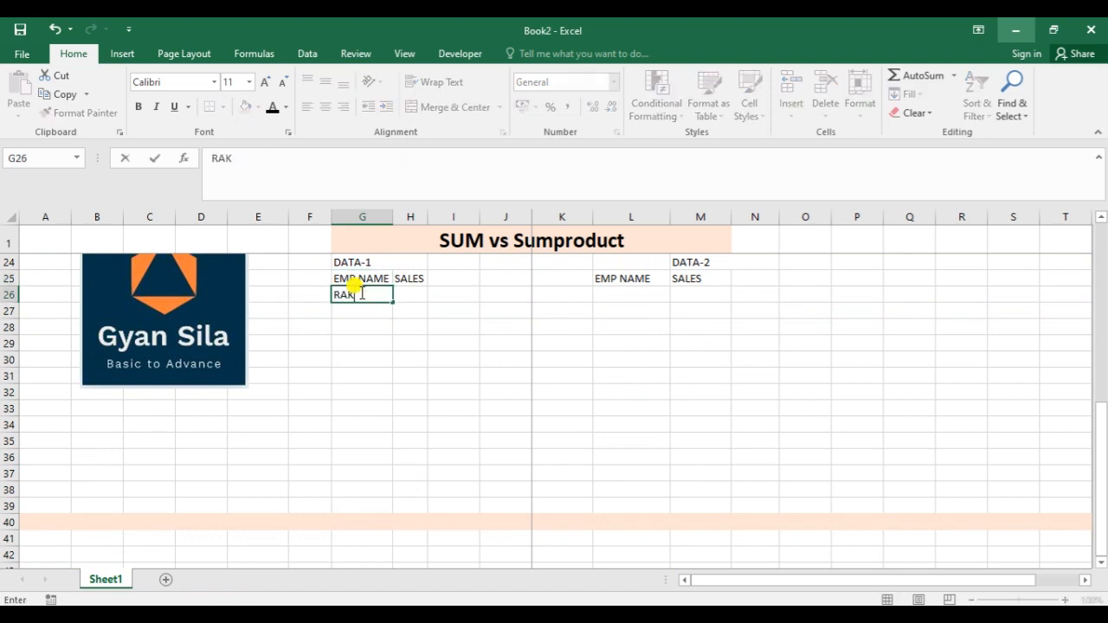
text(ESH)
key(Return)
text(MOHAND)
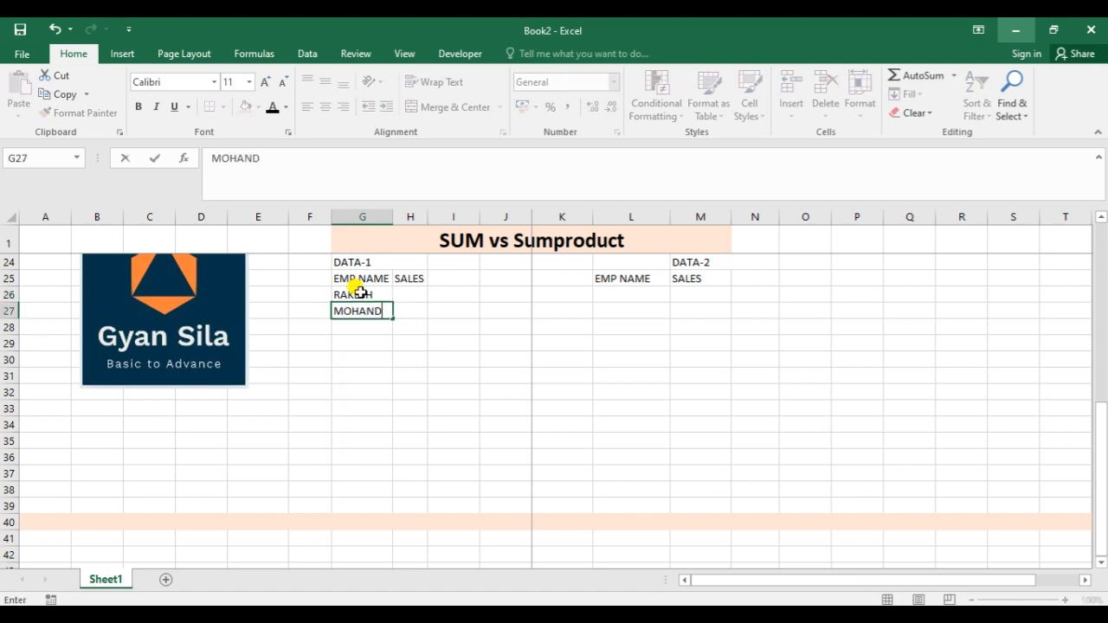
key(Return)
text(PRAKS)
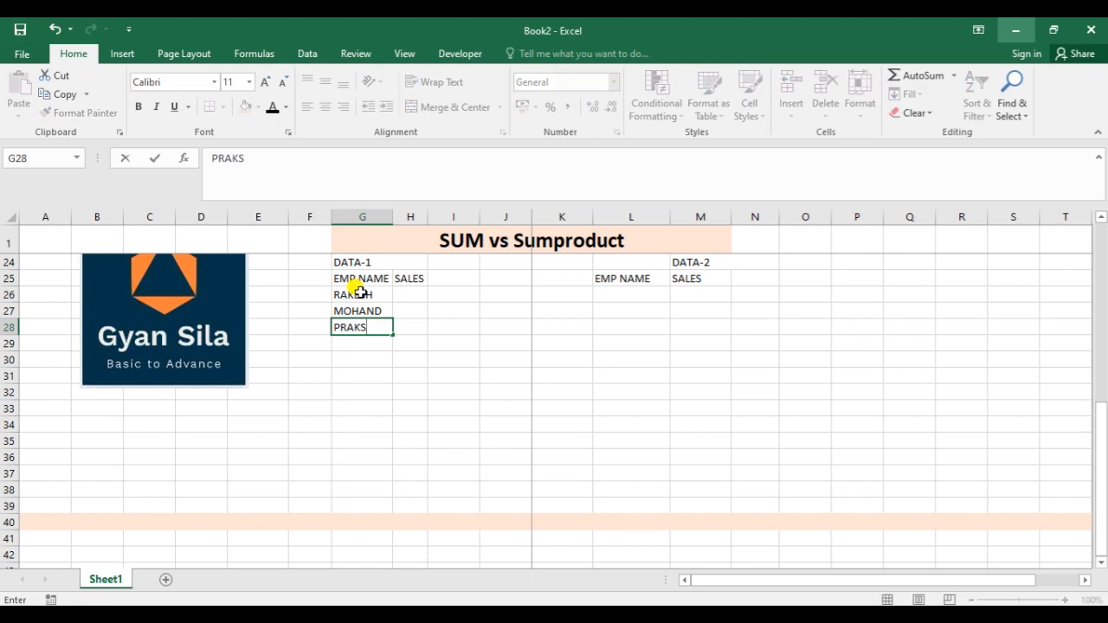
key(BackSpace)
text(ASH)
key(Return)
- Continue the EMP NAME list in G29 to G31, repeating the first employee's name and adding two new first names
text(RA)
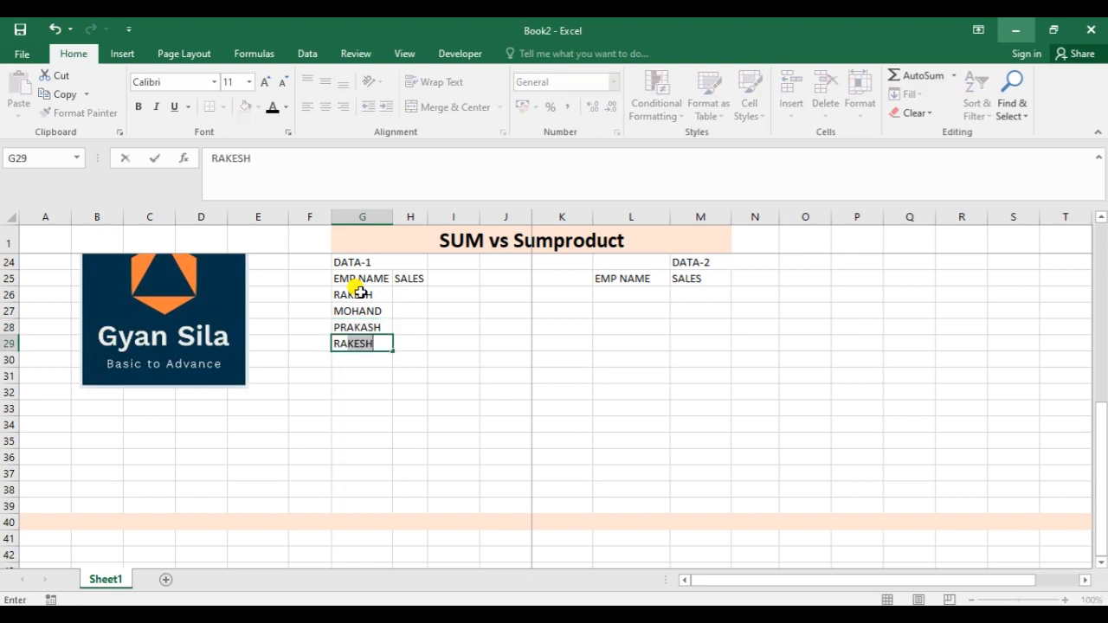
key(Return)
text(AHMED)
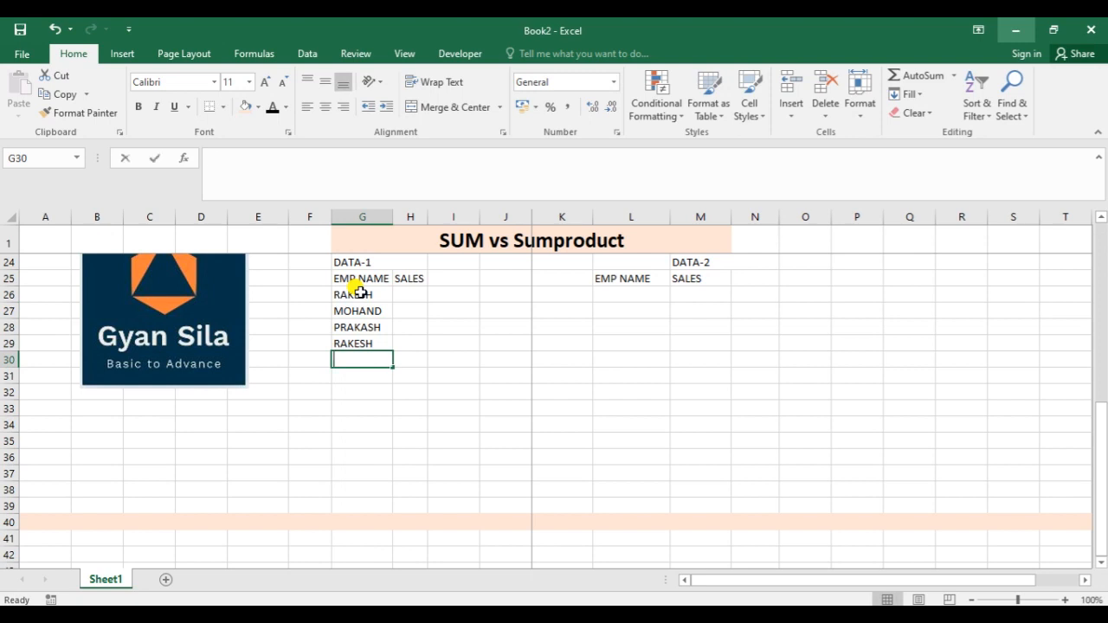
key(Return)
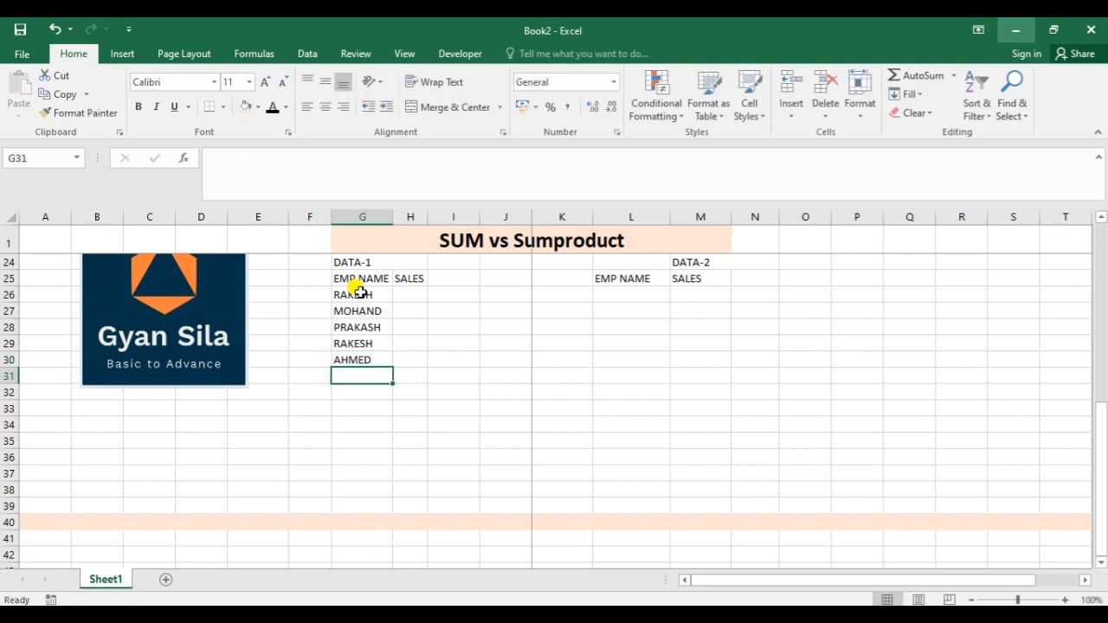
text(MANO)
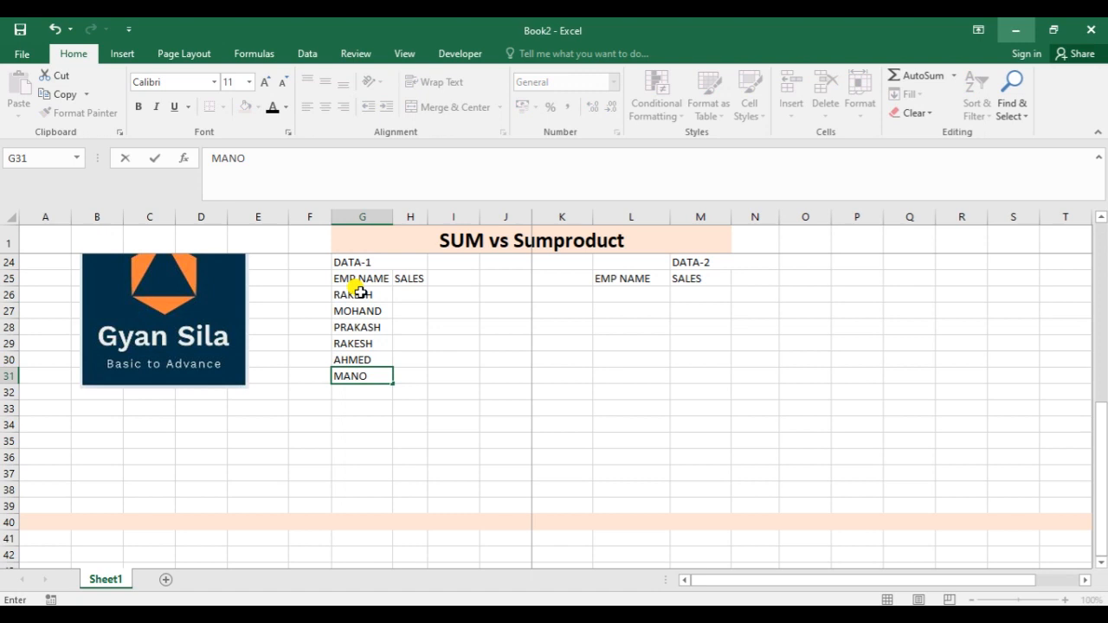
text(J)
key(ctrl+Return)
key(Return)
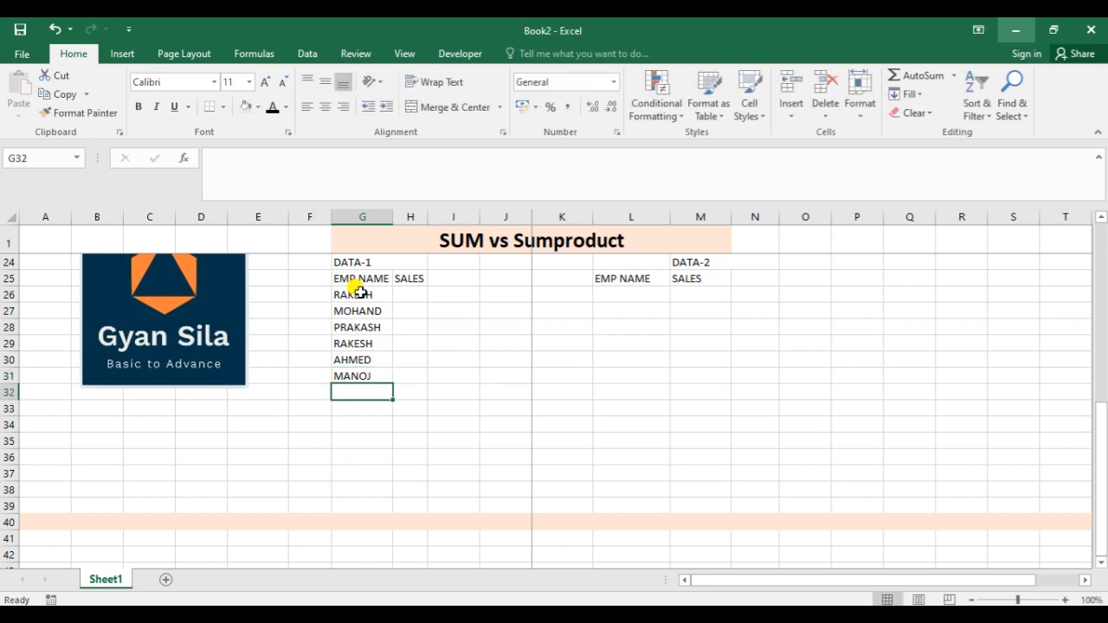
- Fill G32 to G34 with the first employee's name again, the name from G31 again, and one new first name
text(RAKES)
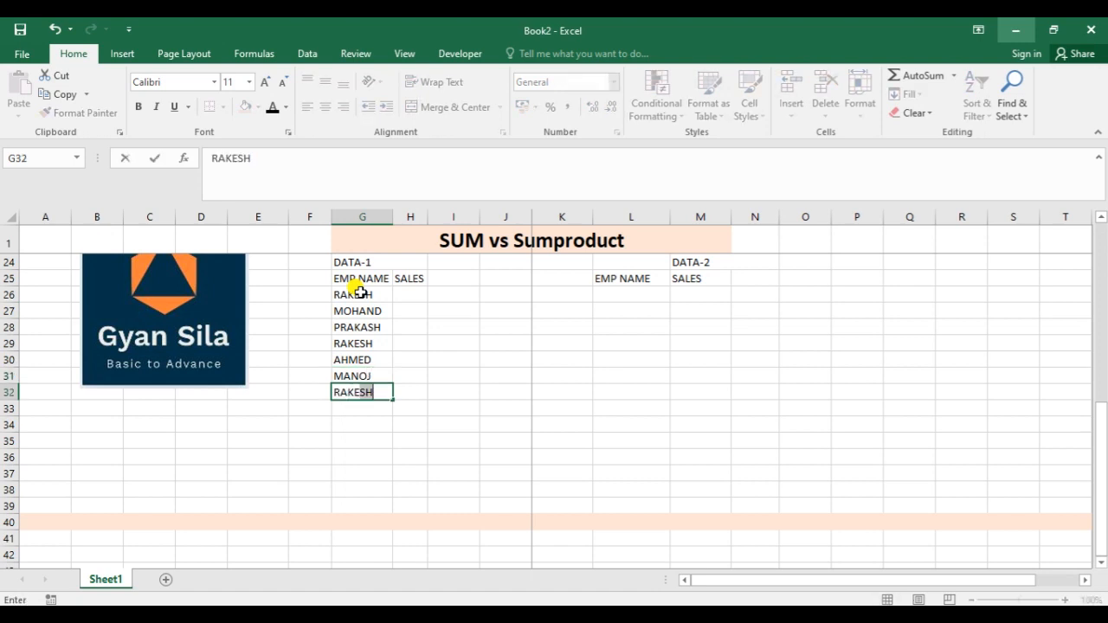
text(H)
key(Return)
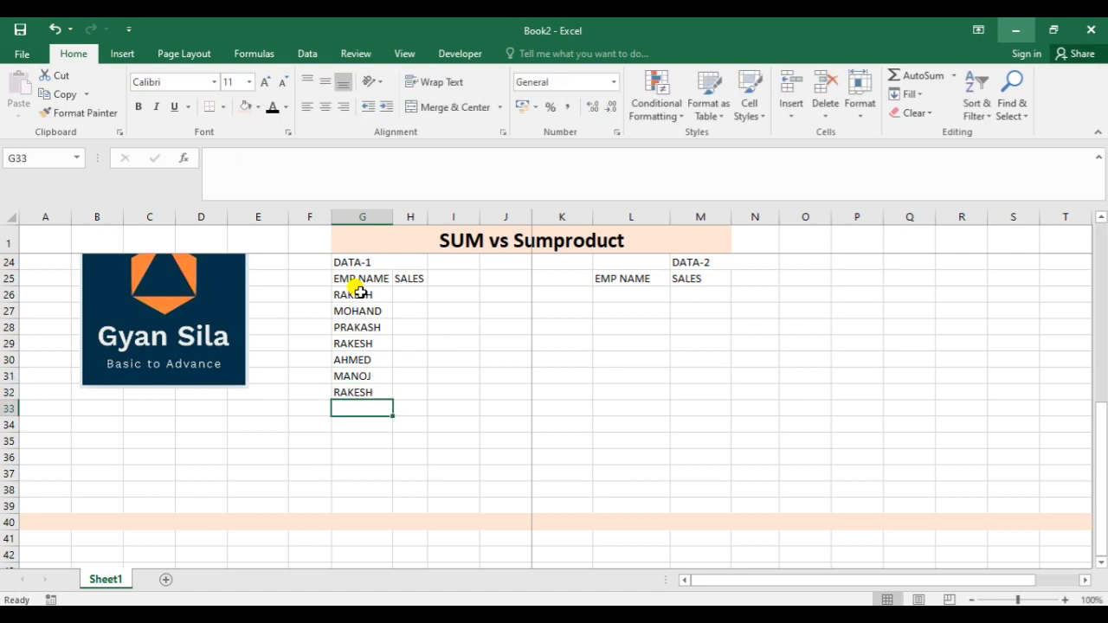
text(M)
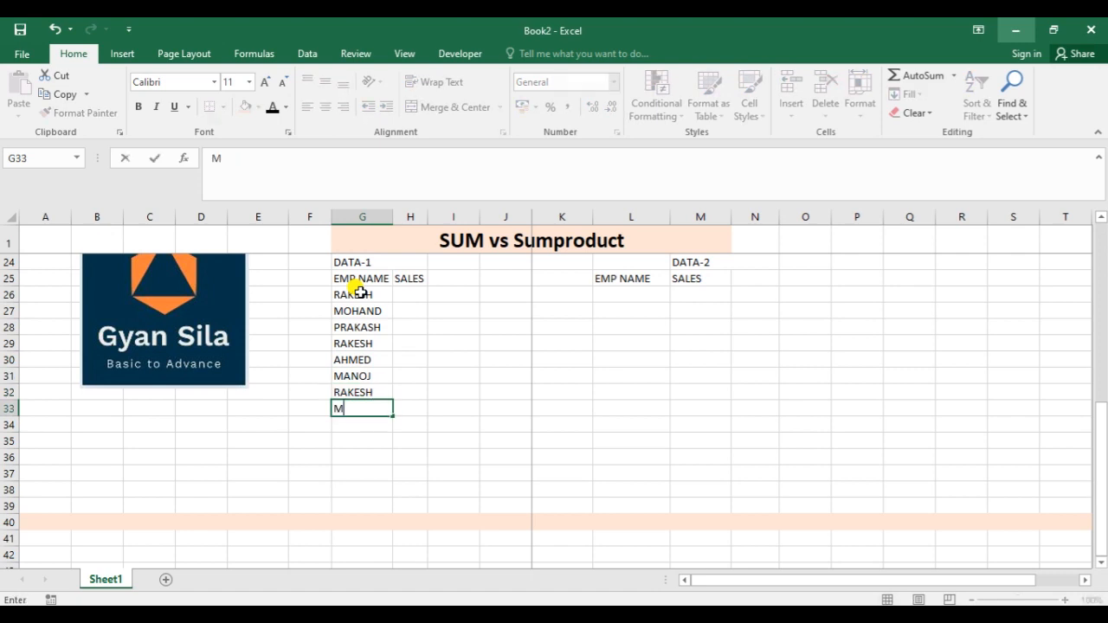
text(ANOJ)
key(Return)
text(PREM)
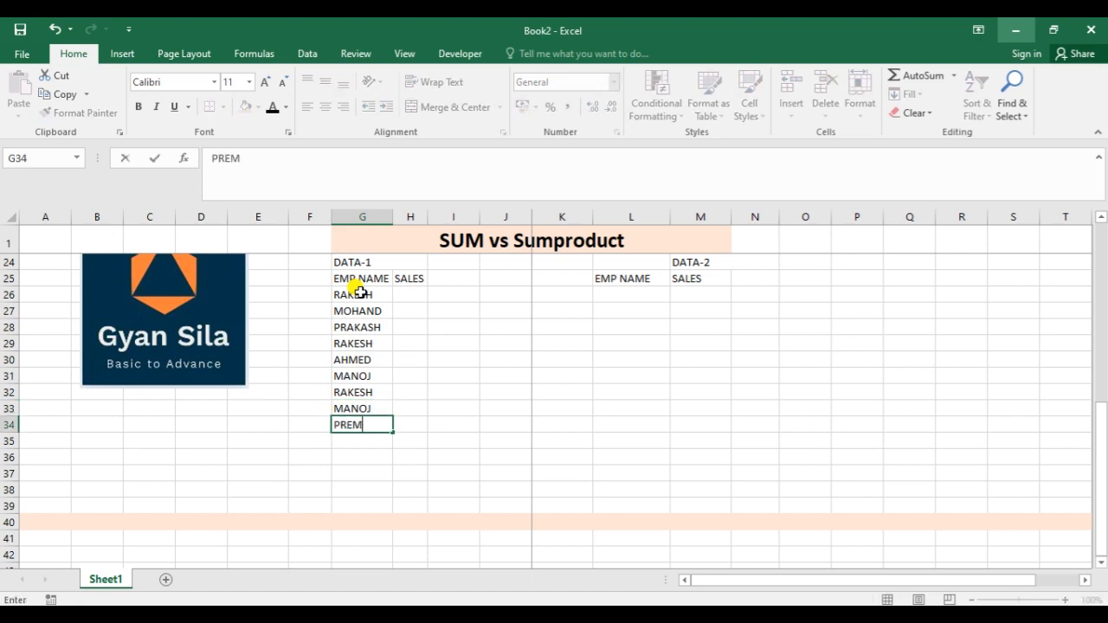
key(Return)
- Complete the DATA-1 EMP NAME list with four more employee first names in cells G35 to G38
text(PI)
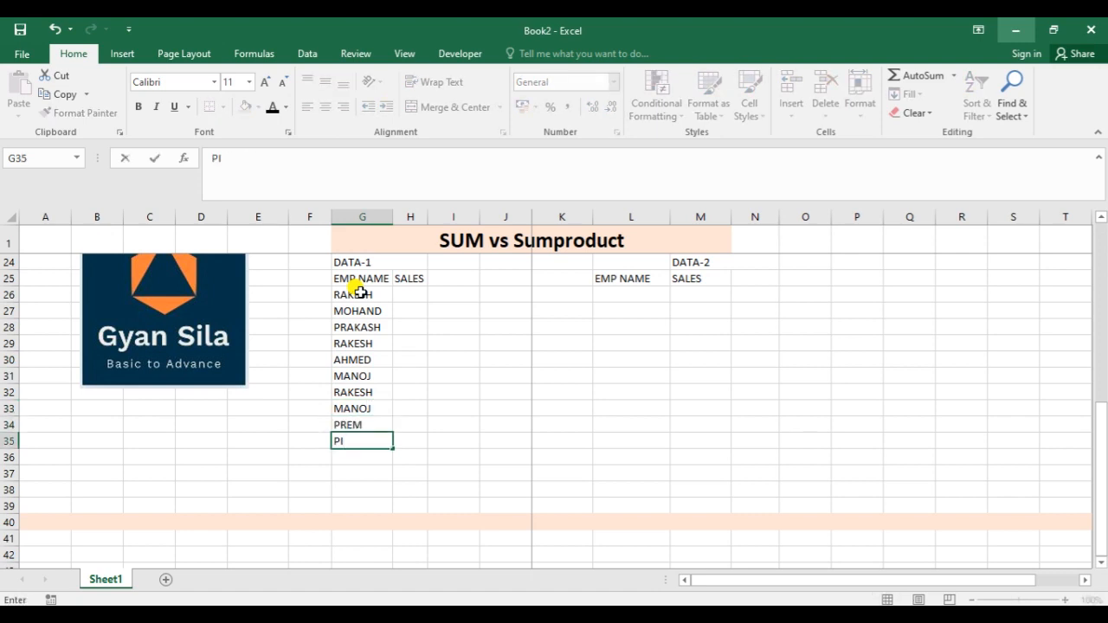
text(YUSH)
key(Return)
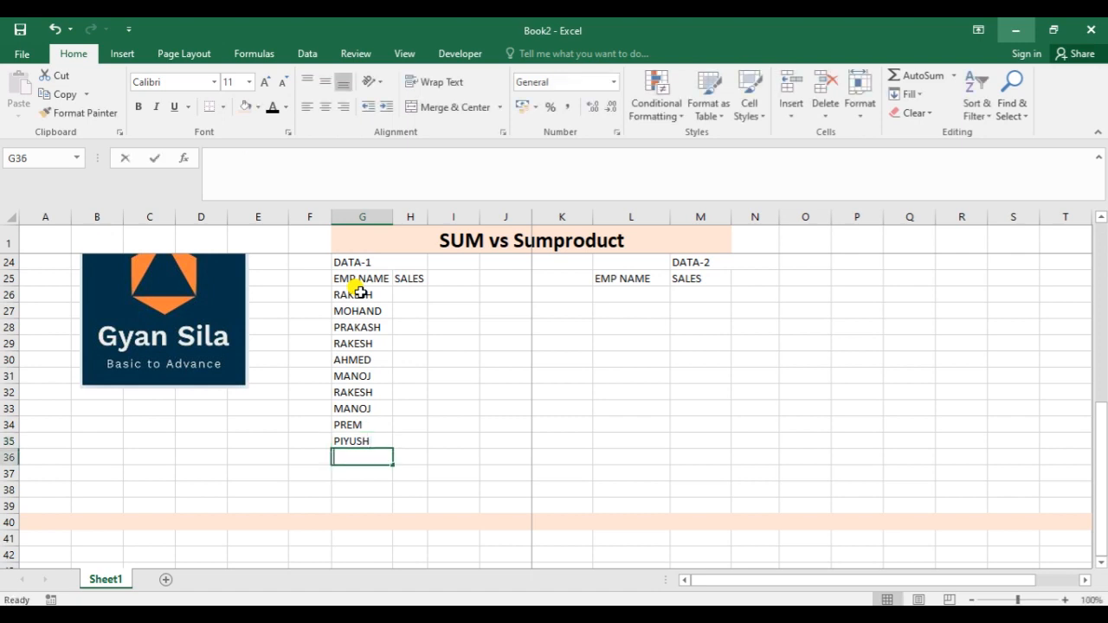
text(RAJESH)
key(Return)
text(NITIN)
key(Return)
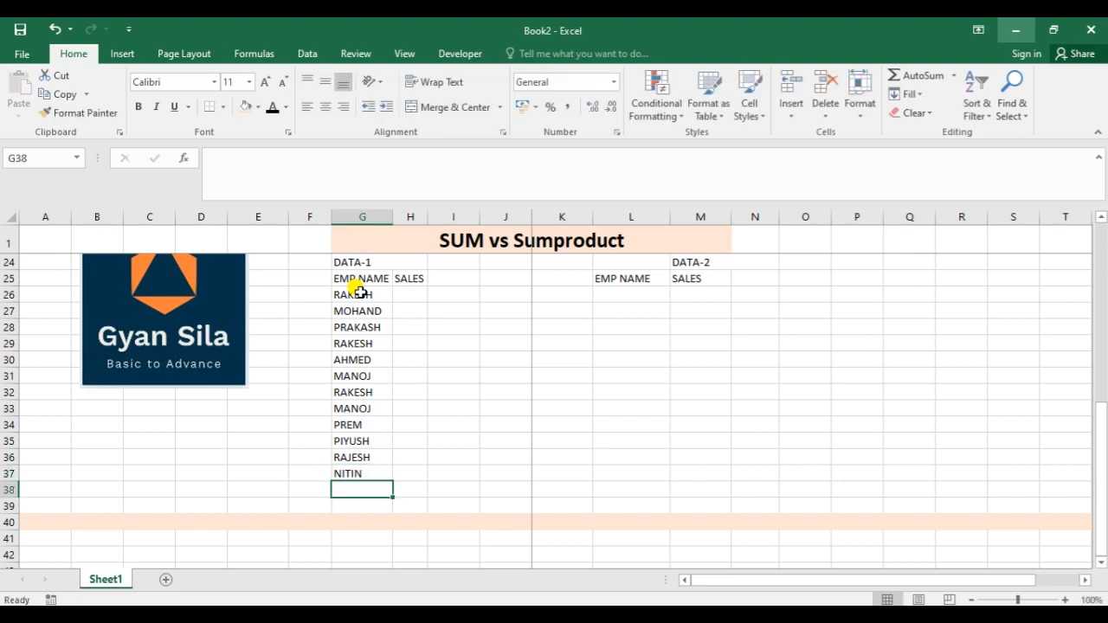
text(RAMESH)
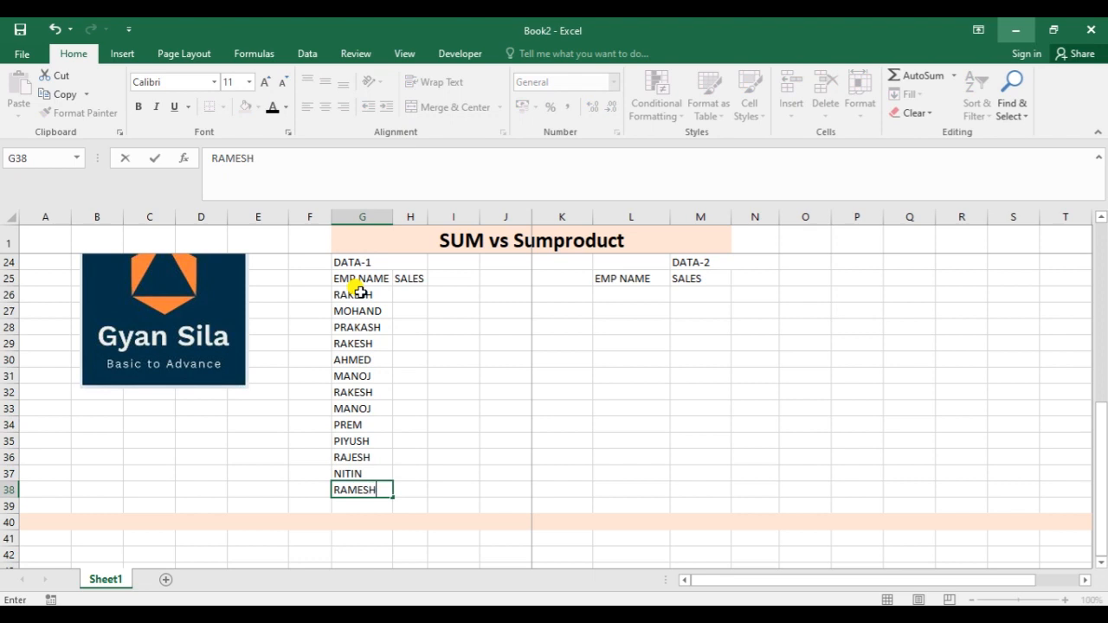
key(Return)
- Generate a random sales figure in cell H26 with the formula =RANDBETWEEN(550,1000)
key(Up)
key(Up)
key(Up)
key(Up)
key(Up)
key(Up)
key(Up)
key(Up)
key(Up)
key(Up)
key(Up)
key(Up)
key(Up)
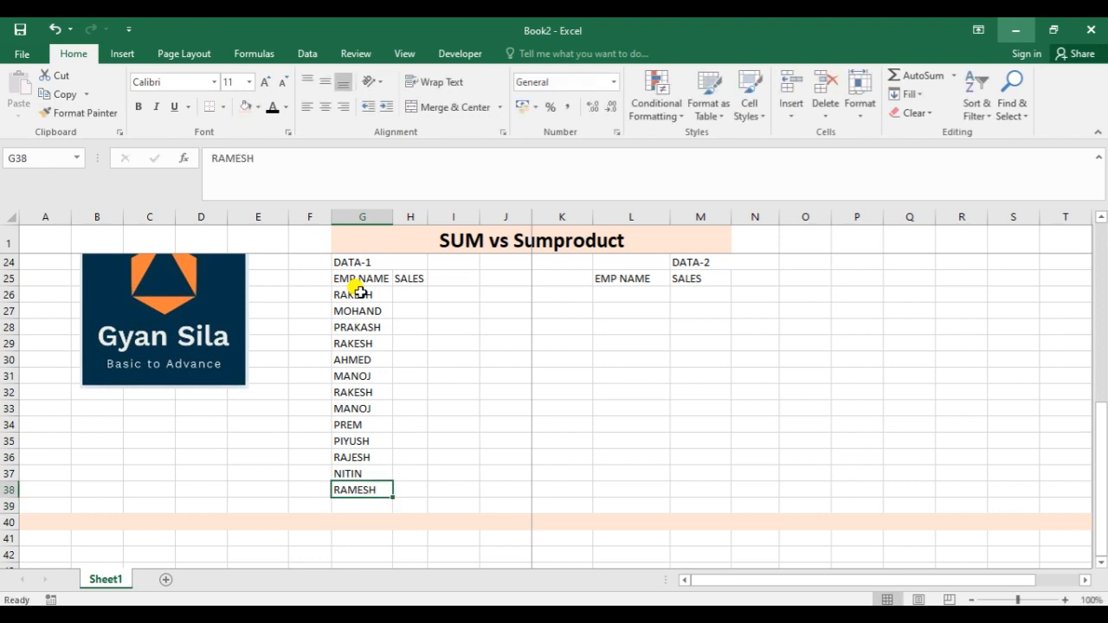
key(Right)
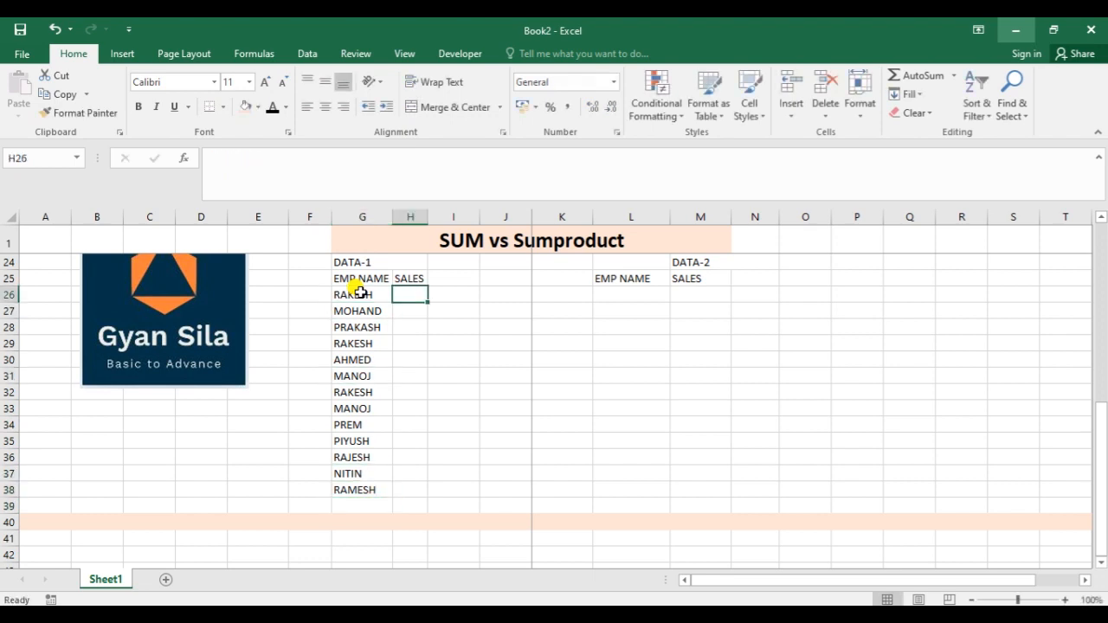
text(=RAND)
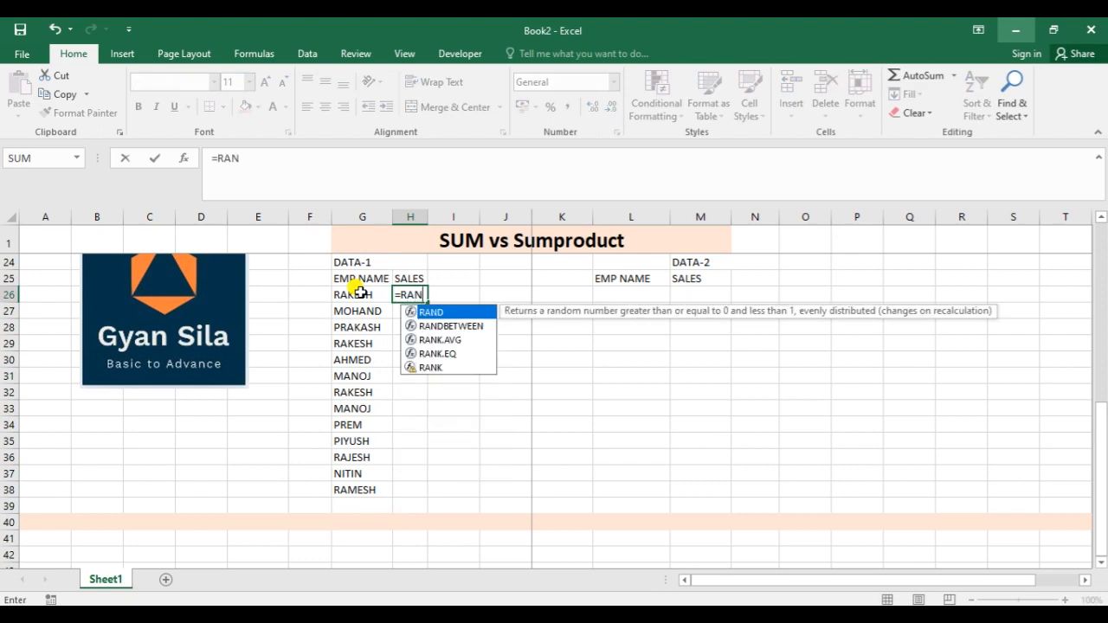
key(Down)
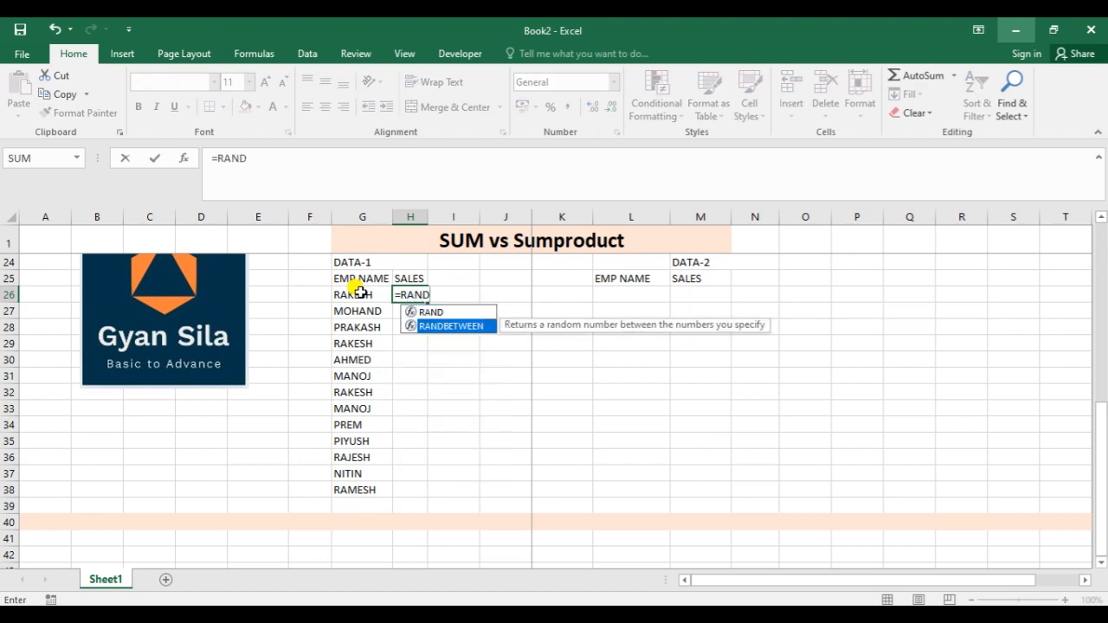
key(Tab)
text(55)
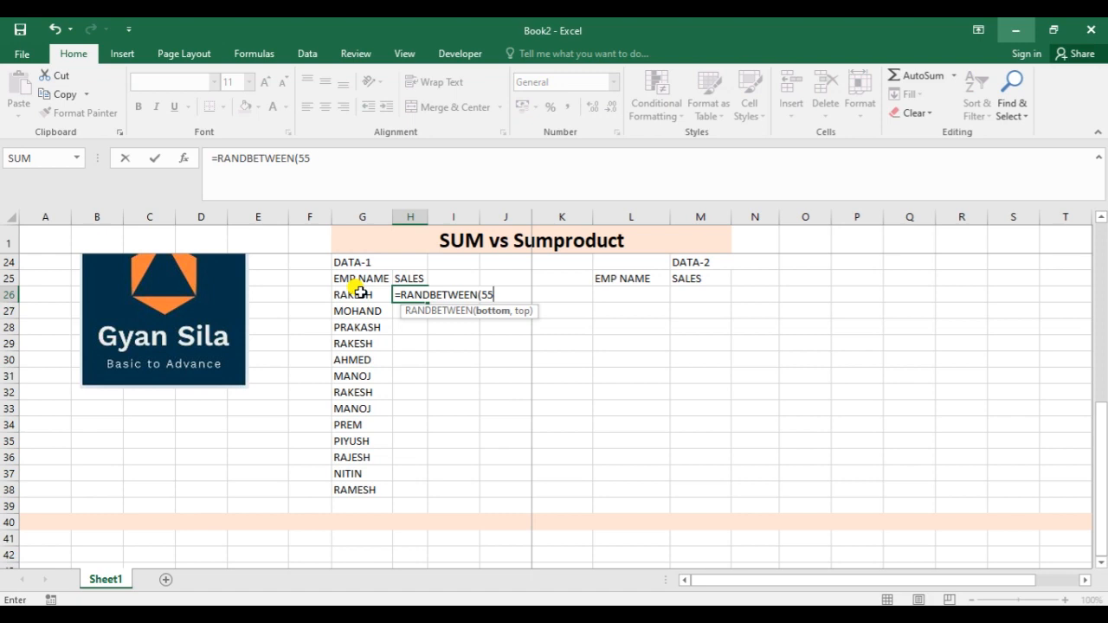
text(0,1000)
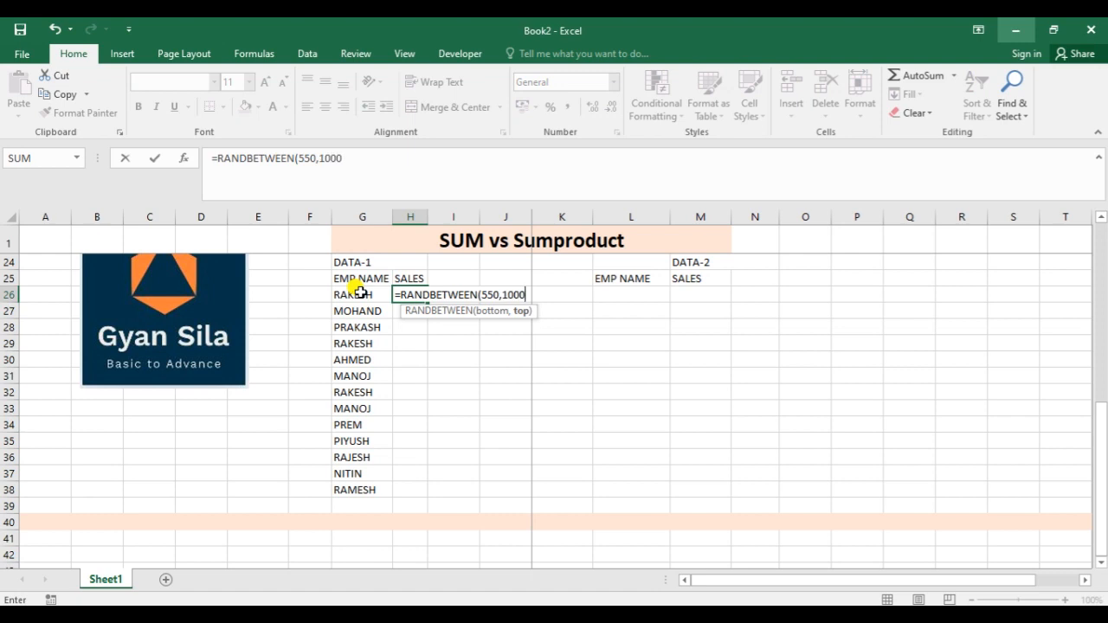
key(Return)
- Fill the RANDBETWEEN formula from H26 down the SALES column to H38
key(Up)
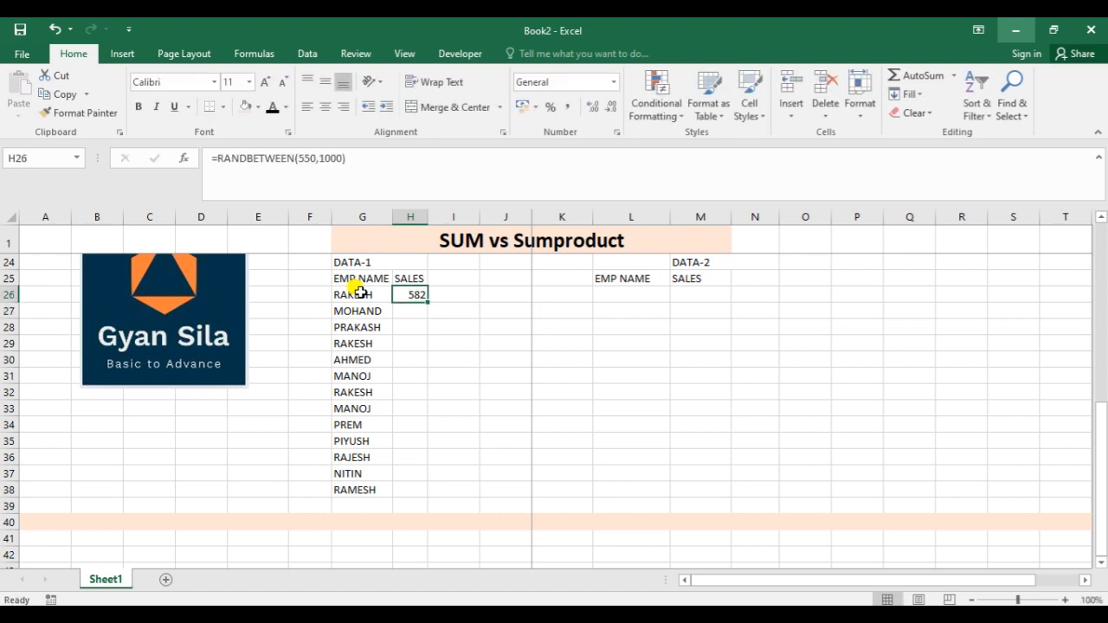
key(shift+Down)
key(shift+Down)
key(shift+Down)
key(shift+Down)
key(shift+Down)
key(shift+Down)
key(shift+Down)
key(shift+Down)
key(shift+Down)
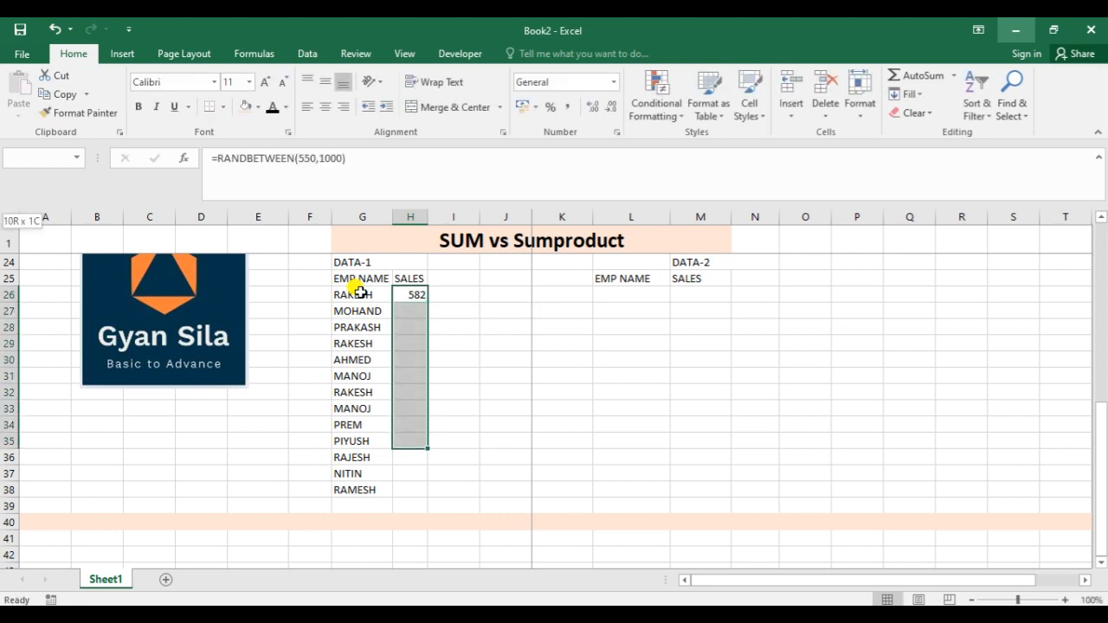
key(shift+Down)
key(shift+Down)
key(shift+Down)
key(ctrl+d)
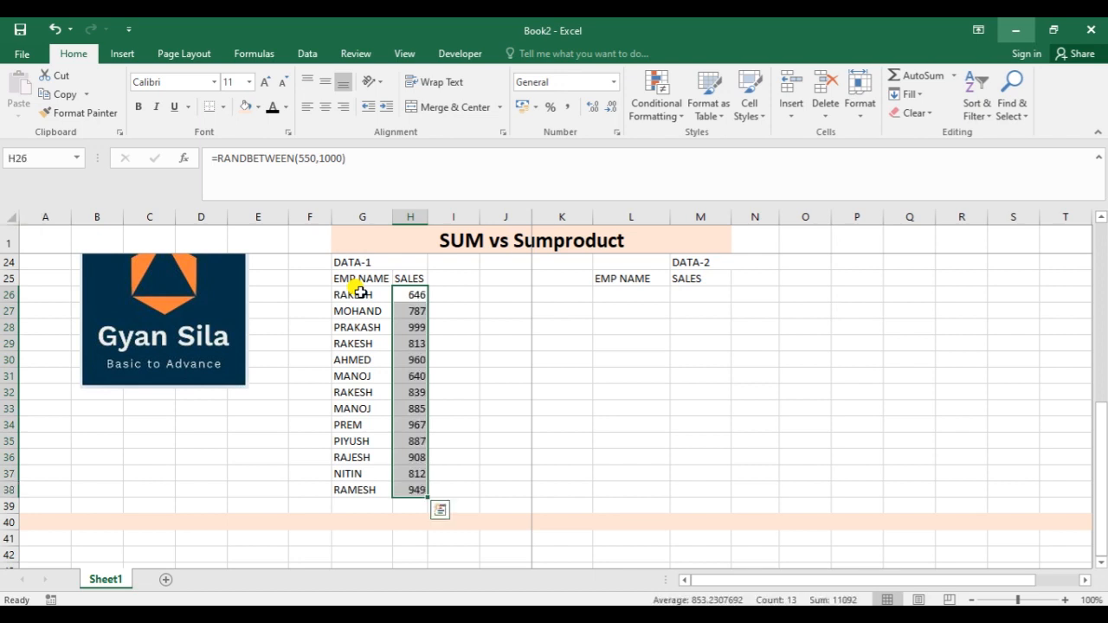
- Replace the random formulas in H26:H38 with fixed numbers by copying the range and pasting it over itself as values
key(ctrl+c)
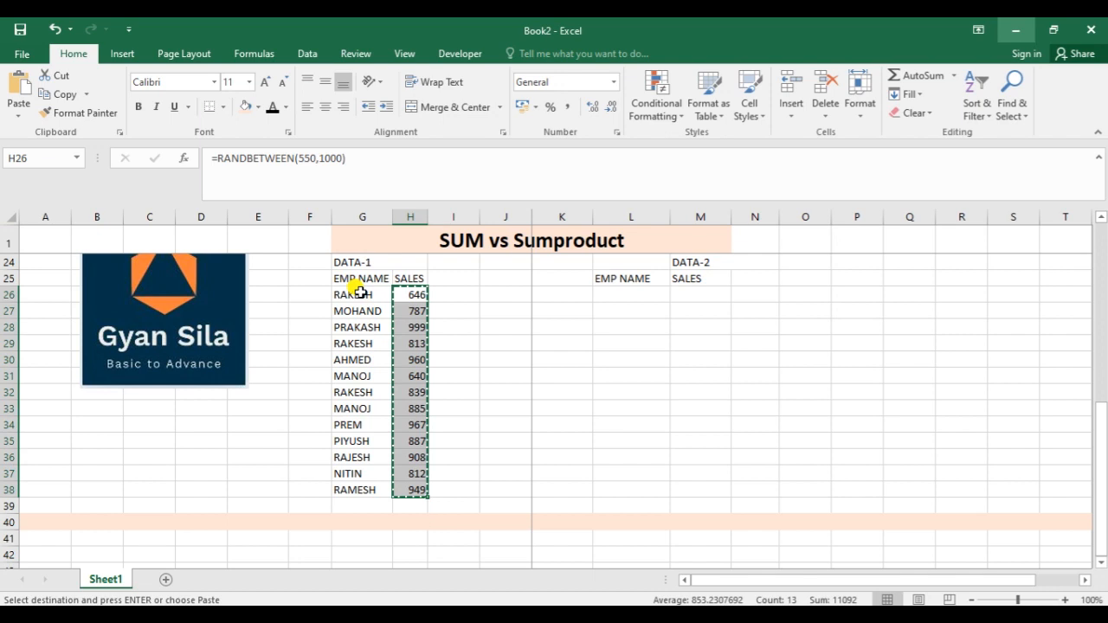
key(ctrl+alt+v)
key(v)
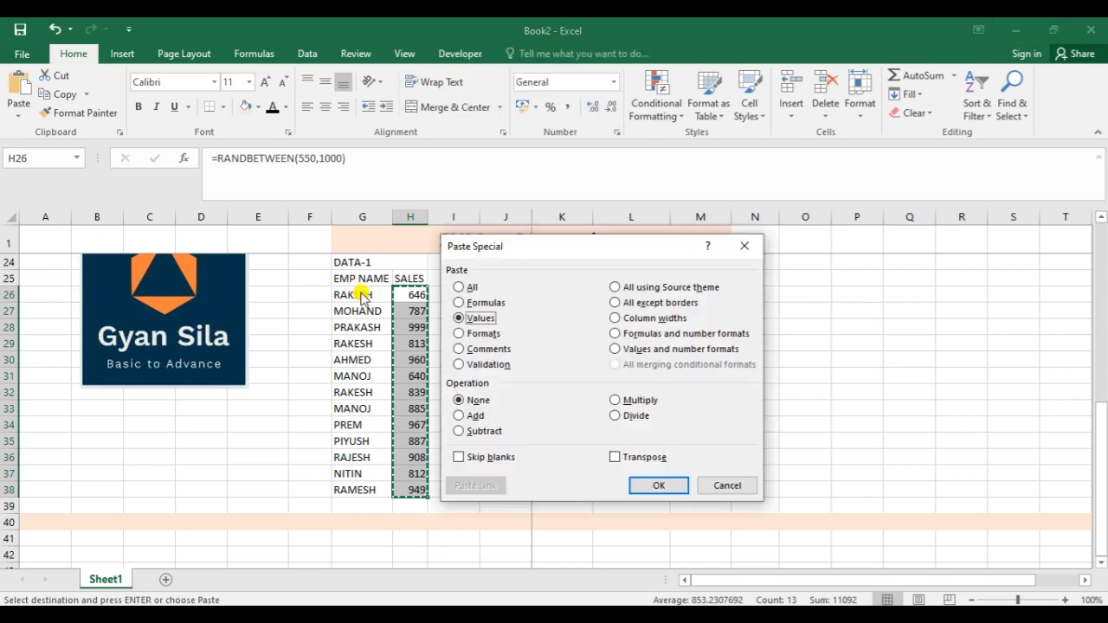
key(Return)
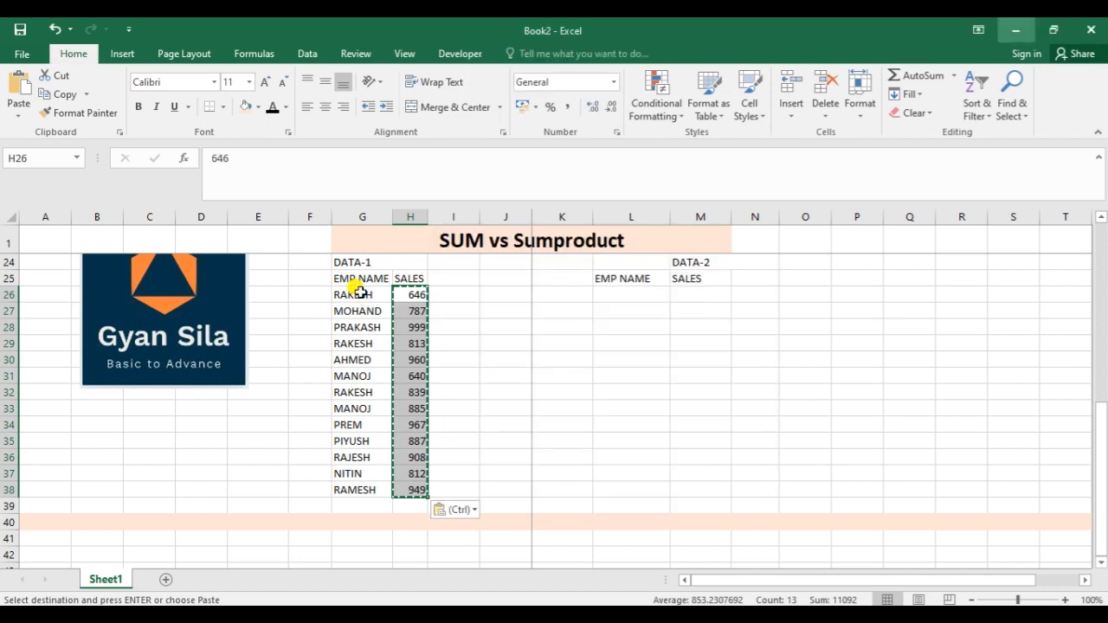
click(360, 294)
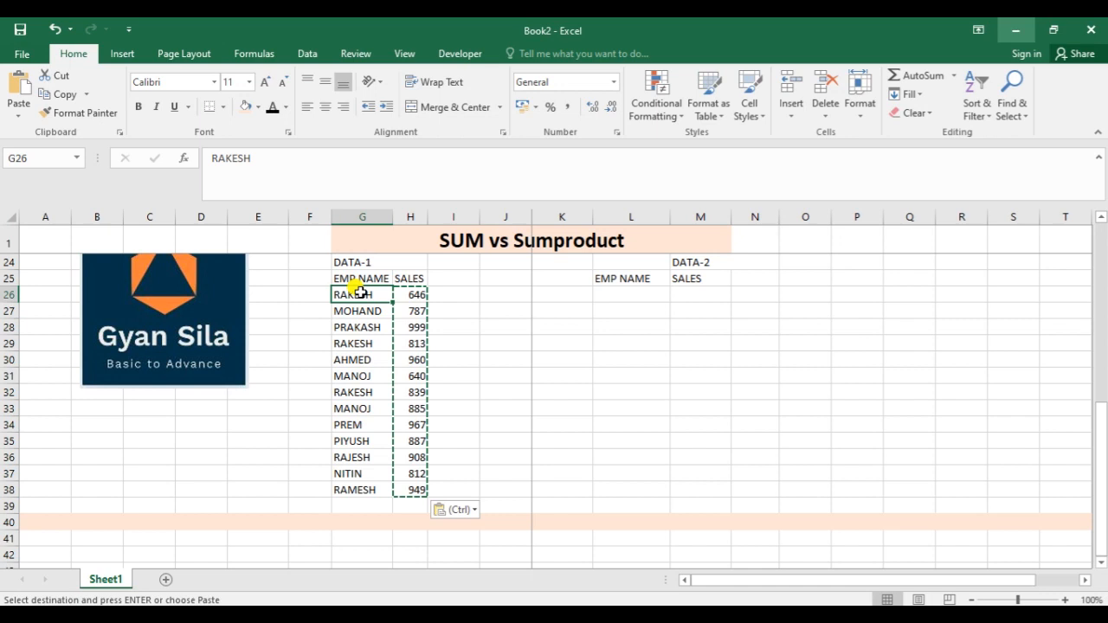
- Copy the DATA-1 names and sales in G26:H38 into the DATA-2 table starting at cell L26
key(ctrl+shift+Down)
key(shift+Right)
key(ctrl+c)
key(Right)
key(Right)
key(Right)
key(Right)
key(Right)
key(ctrl+v)
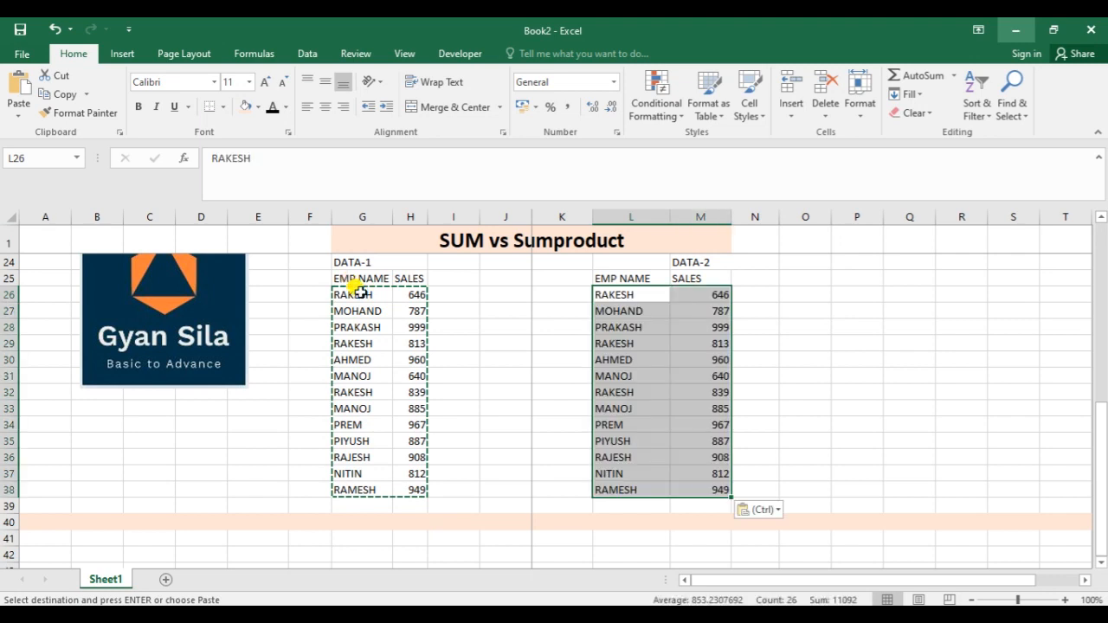
- Enter the label SUMIF in cell F40 below the DATA-1 table
key(Left)
key(Left)
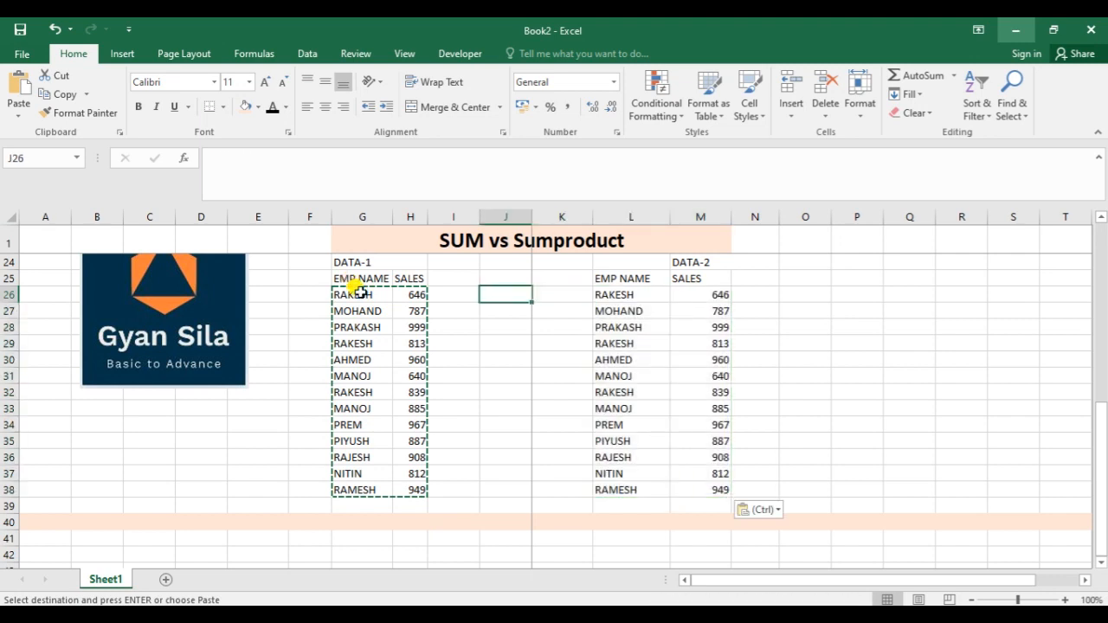
key(Down)
key(Down)
key(Down)
key(Down)
key(Down)
key(Down)
key(Down)
key(Down)
key(Down)
key(Down)
key(Left)
key(Left)
key(Left)
key(Left)
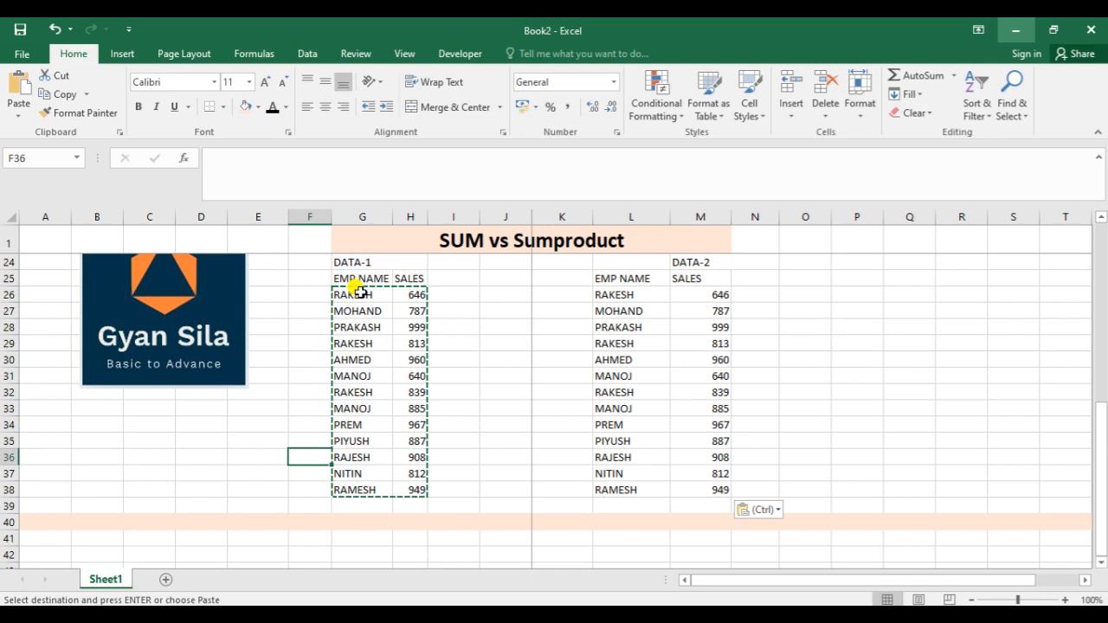
key(Down)
key(Down)
key(Down)
key(Down)
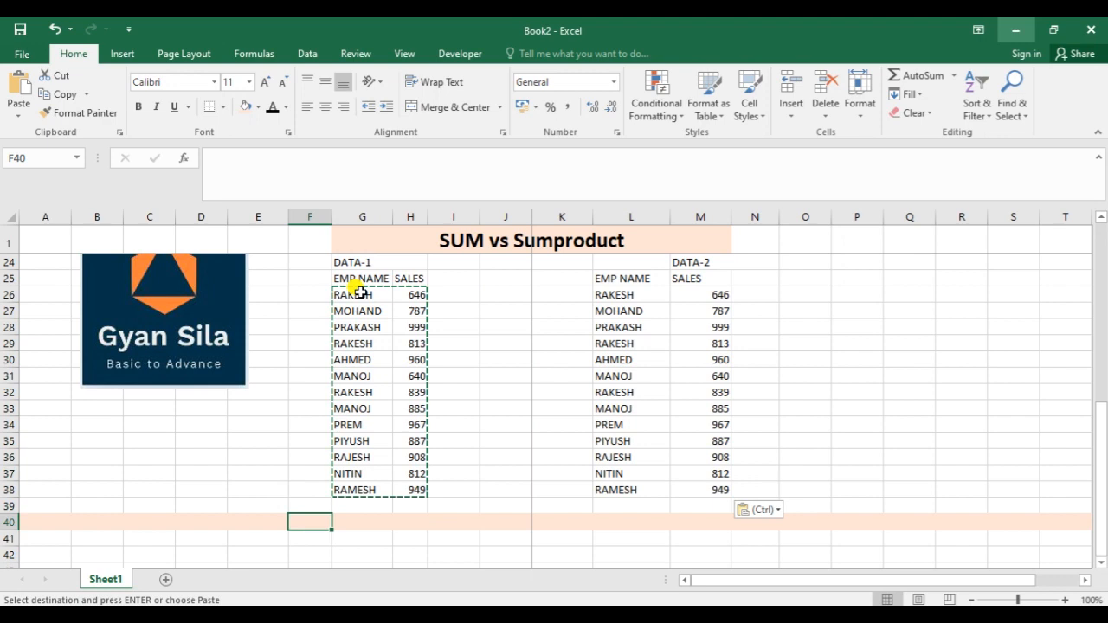
text(SUMIF)
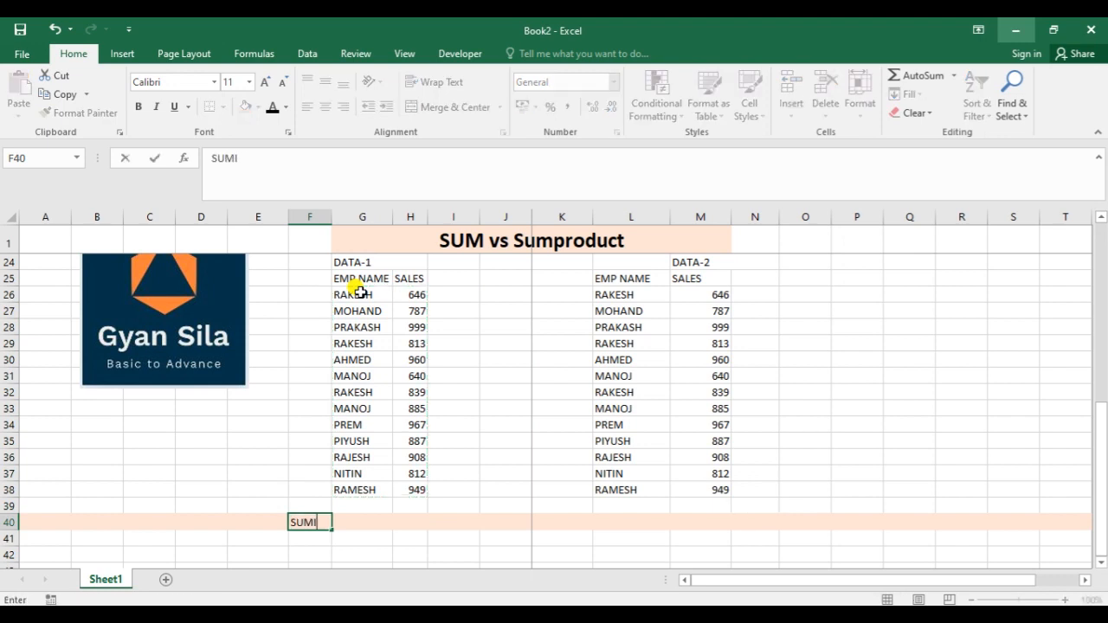
- Enter the label SUMPRODUCT in cell K40 below the DATA-2 table
key(Right)
key(Right)
key(Right)
key(Right)
key(Right)
key(Right)
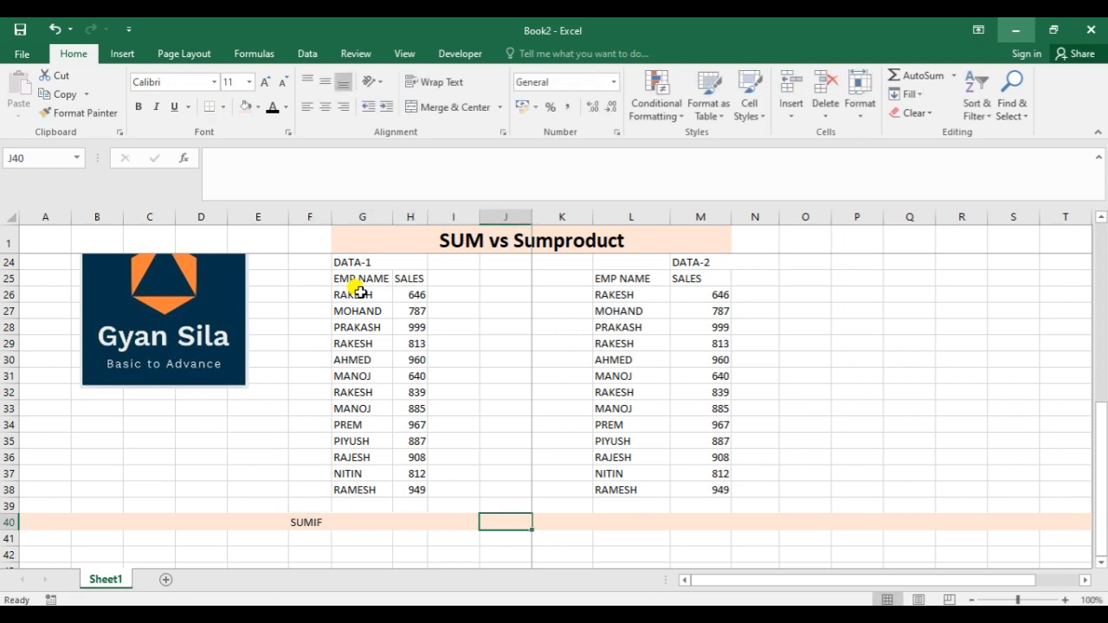
key(Left)
text(SUMPRODUCT)
key(Return)
- Begin a SUMIF formula in cell H40 with the DATA-1 employee names G26:G38 as the criteria range
key(Left)
key(Left)
key(Left)
key(Left)
key(Up)
key(Up)
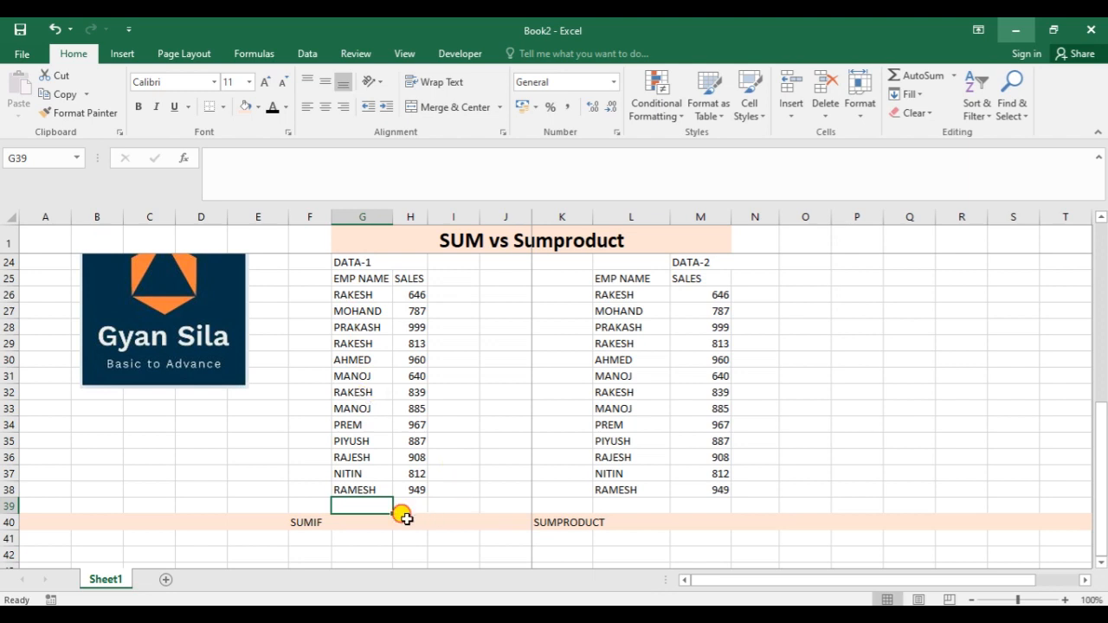
click(406, 520)
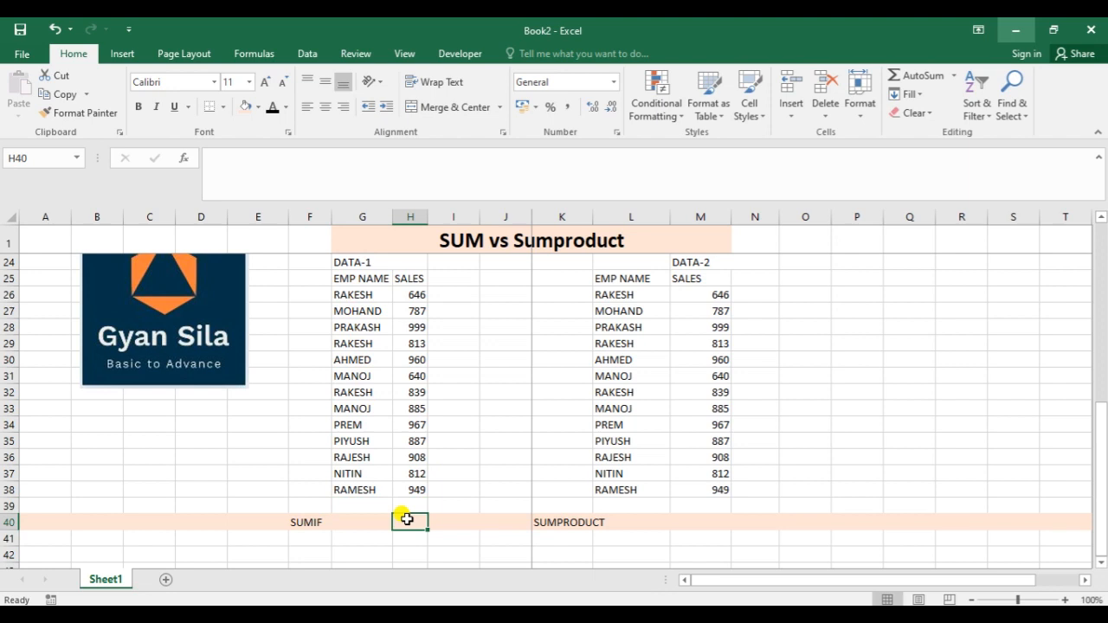
text(=SUM)
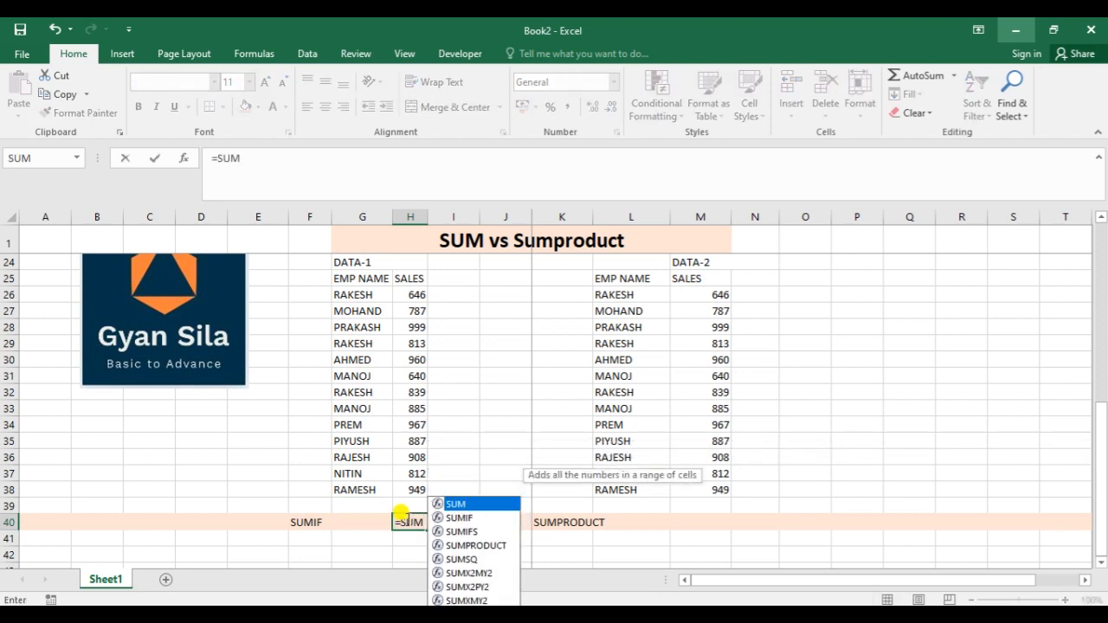
key(Down)
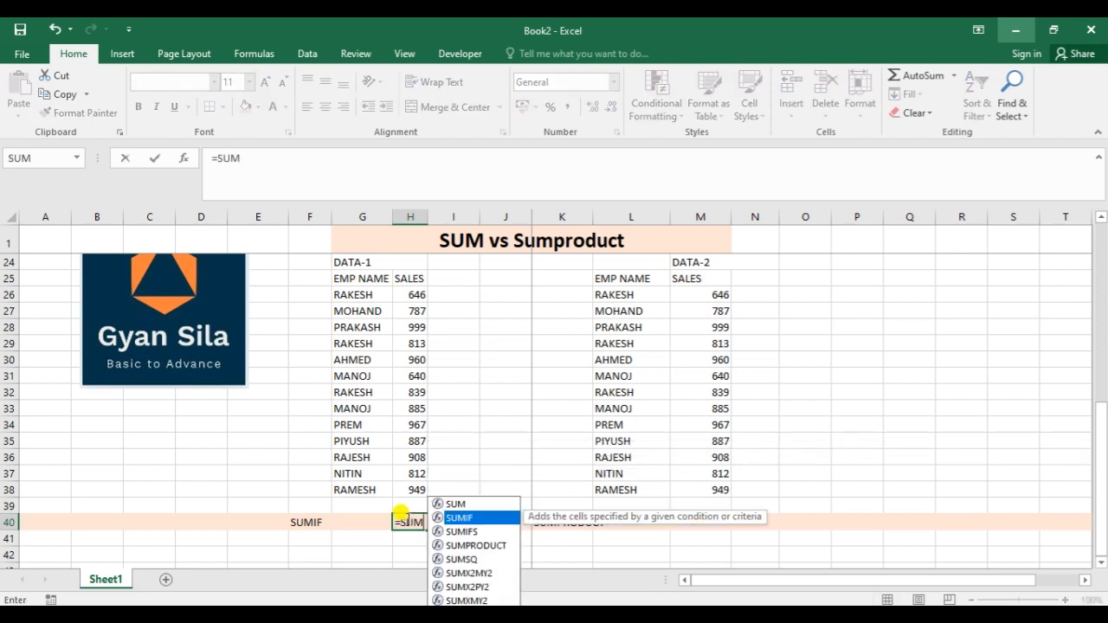
key(Tab)
key(Left)
key(Up)
key(Up)
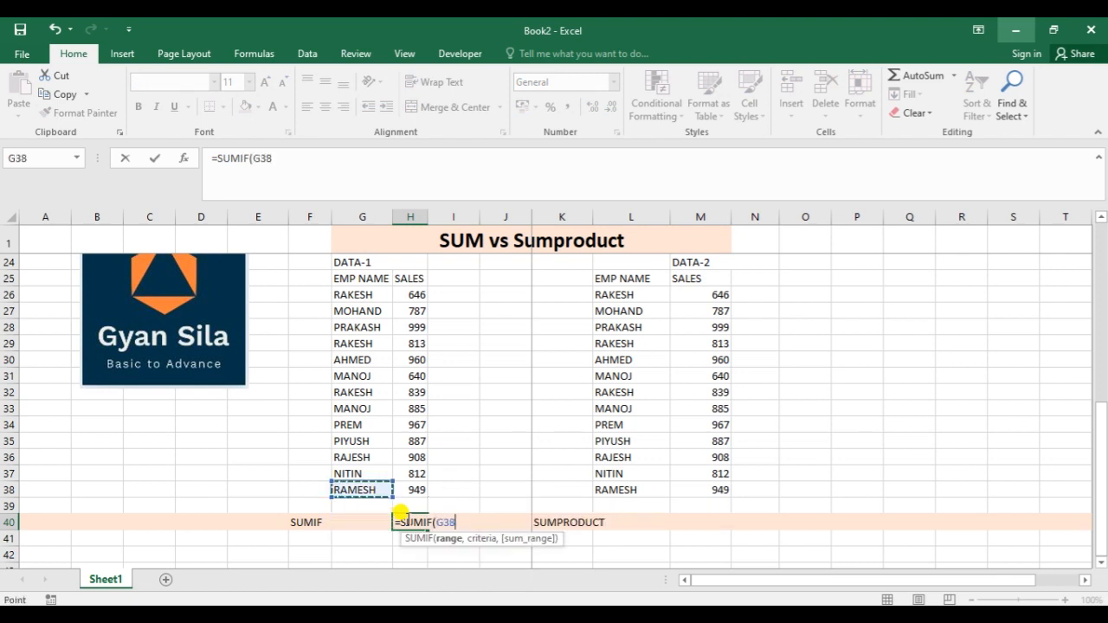
key(ctrl+shift+Up)
key(shift+Right)
key(shift+Down)
key(shift+Down)
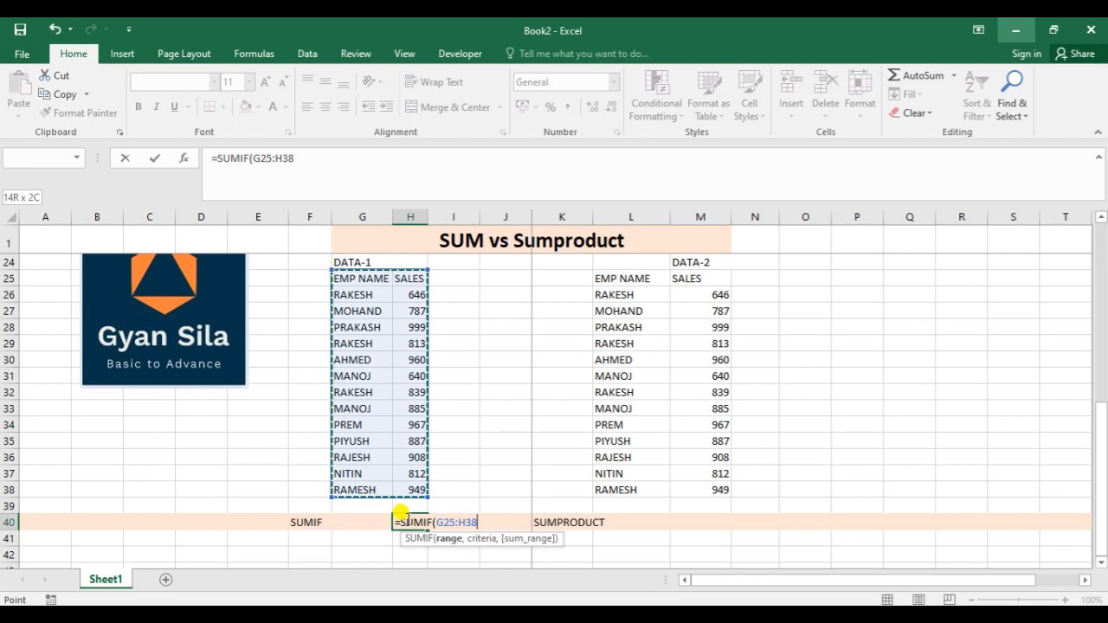
key(shift+Left)
text(,)
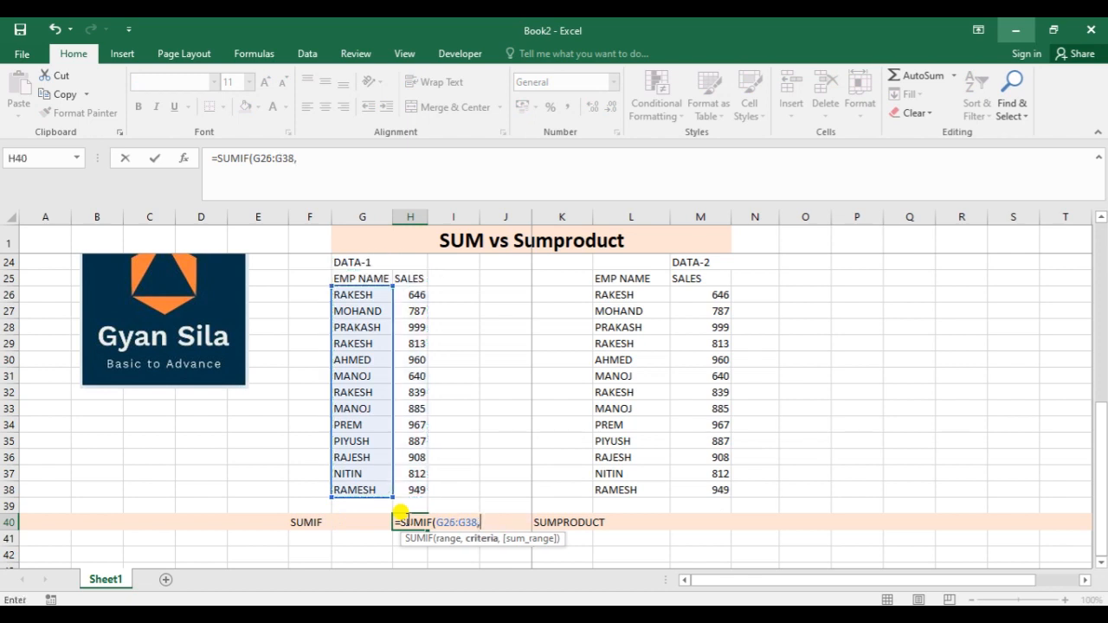
- Complete the H40 SUMIF formula with the employee name from G26 in quotes as criterion and H26:H38 as sum range
text(")
text(RAKESH)
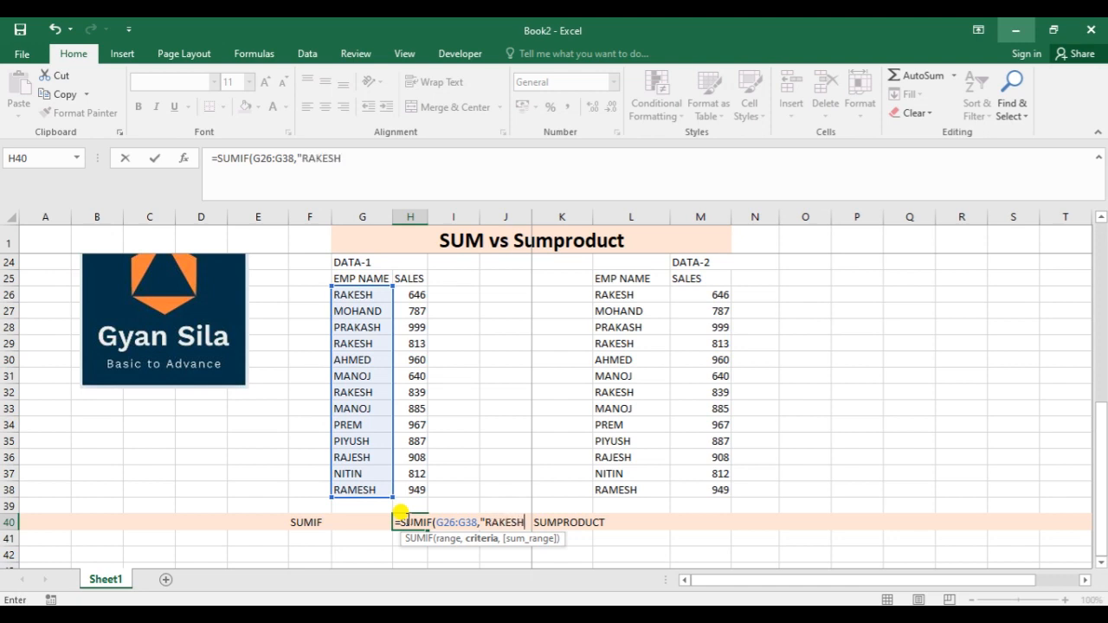
text(",)
drag(410, 294, 412, 485)
key(Return)
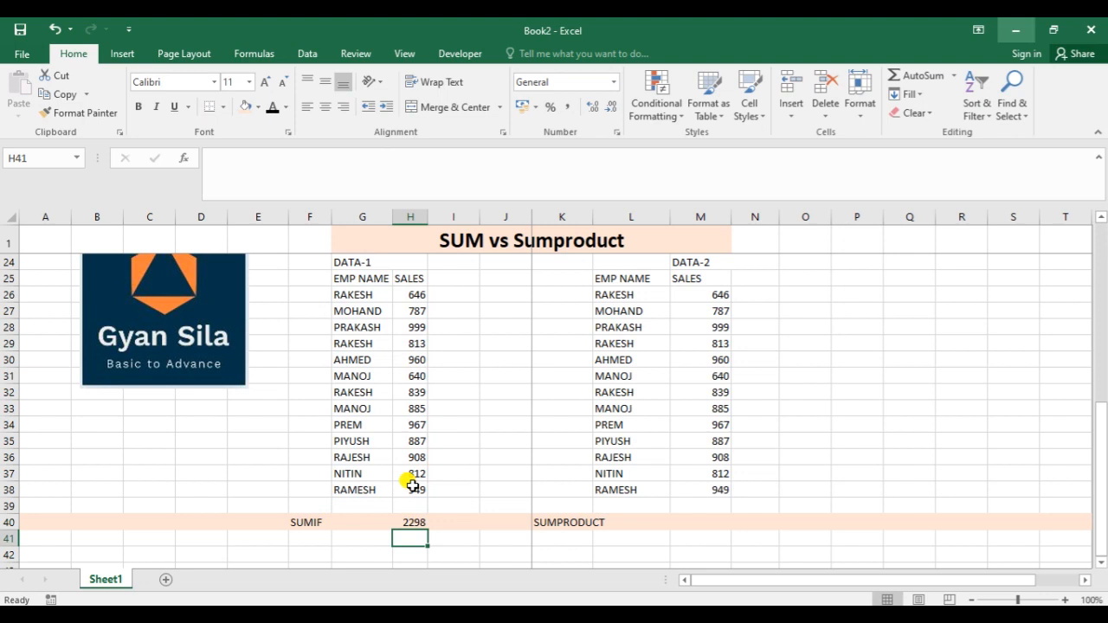
- Label cell G40 "TOTAL SALES OF" followed by the employee's name from G26, and autofit column G to the text
click(367, 523)
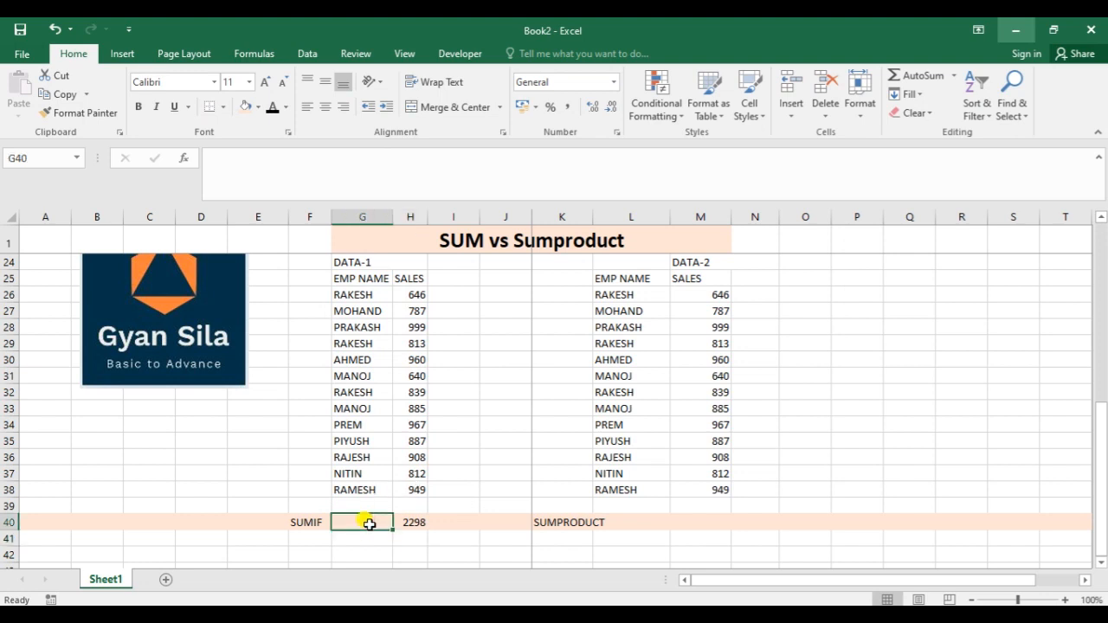
text(TOA)
key(BackSpace)
text(TAL SA)
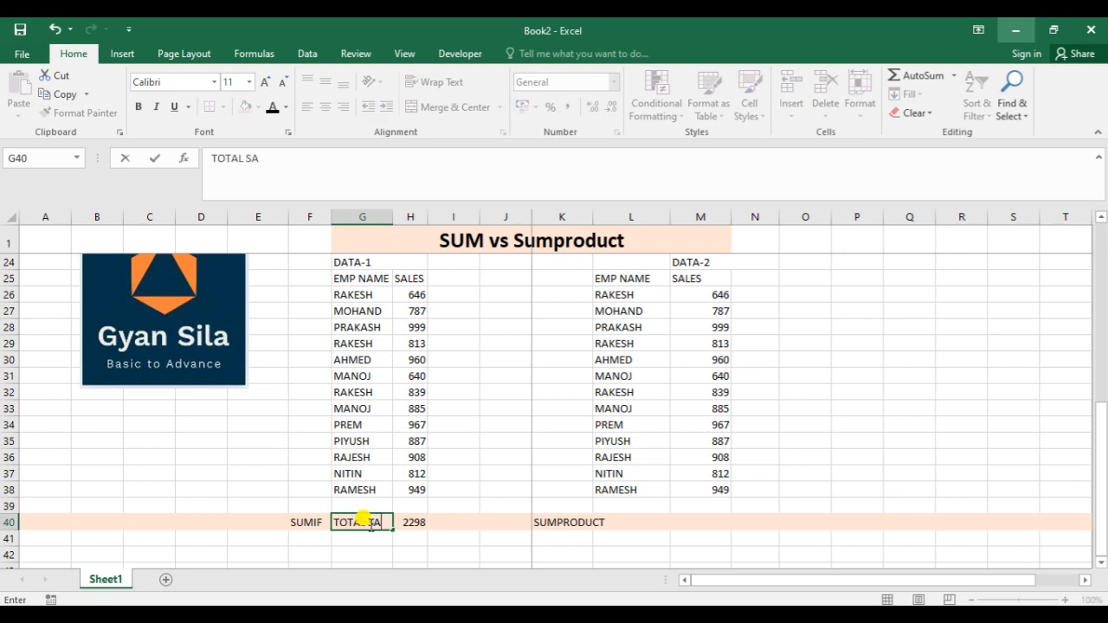
text(LES OF RAKESJ)
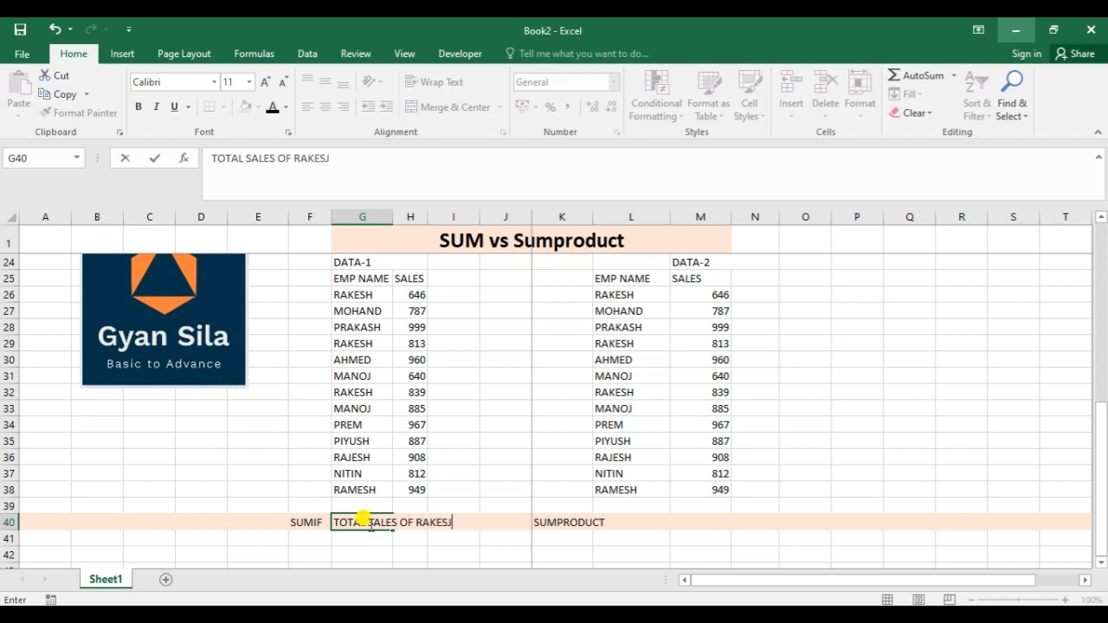
text(H)
key(Tab)
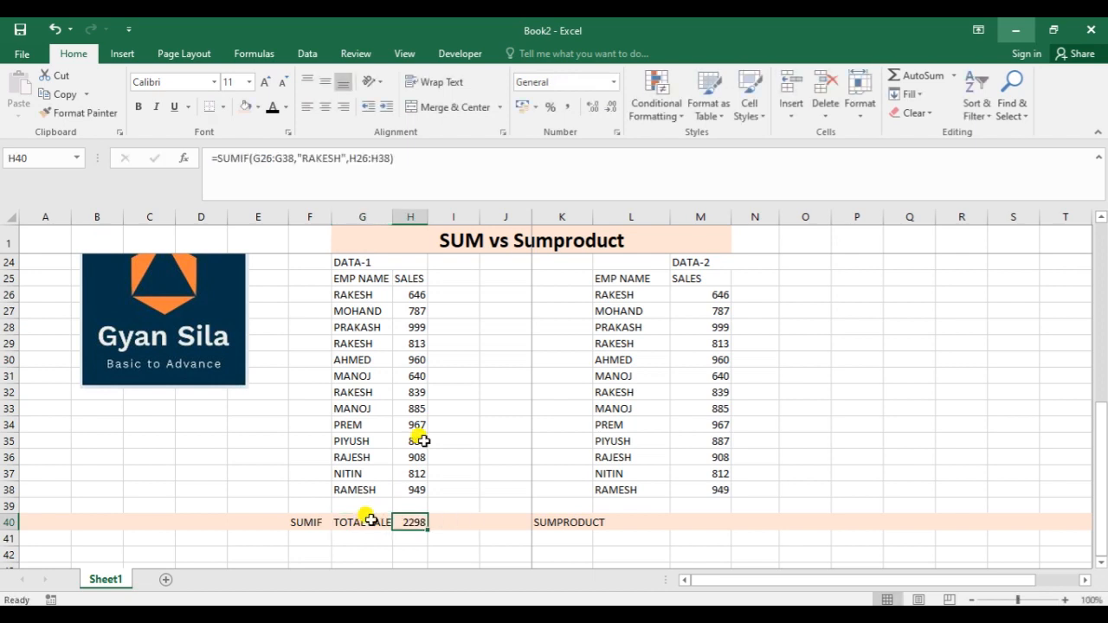
double_click(396, 218)
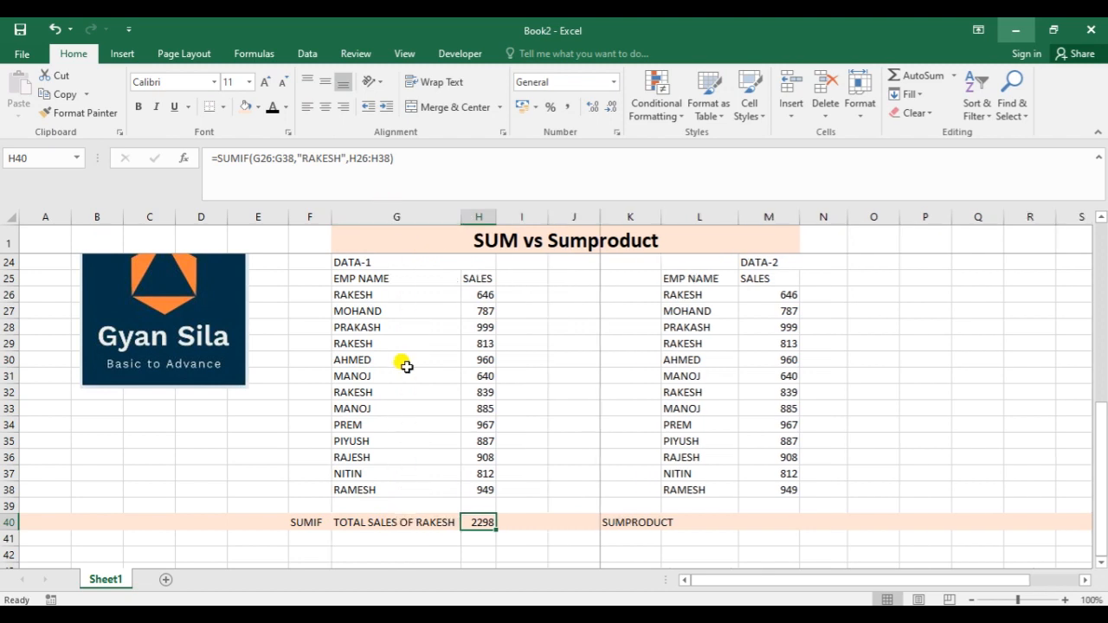
- Copy the total sales label from G40 into L40 and autofit column L to the text
click(389, 519)
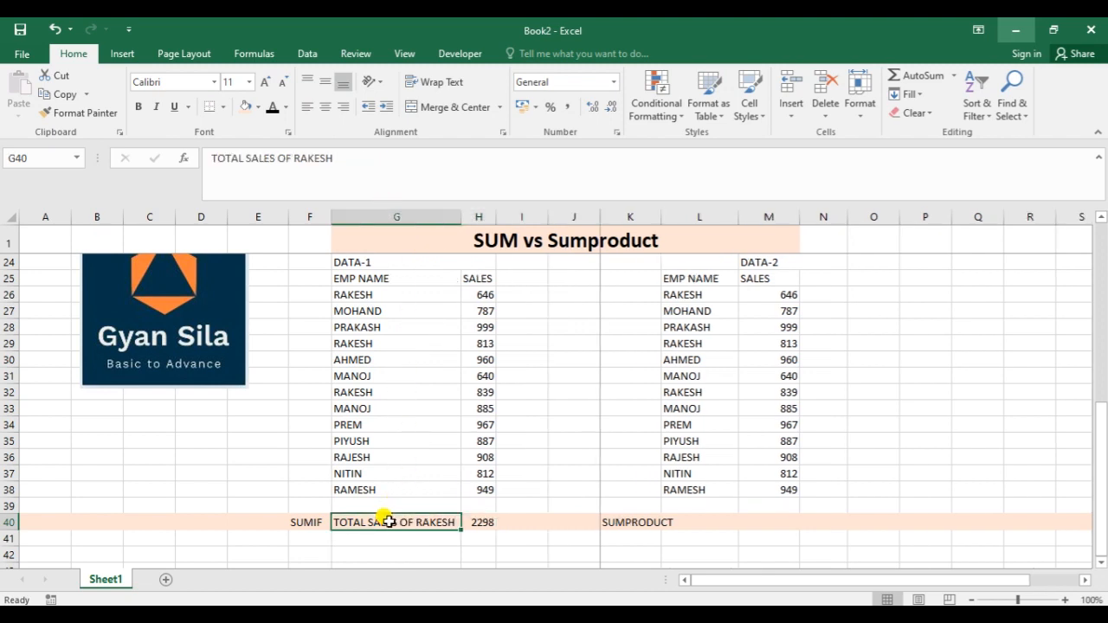
key(ctrl+c)
key(Right)
key(Right)
key(Right)
key(Right)
key(Right)
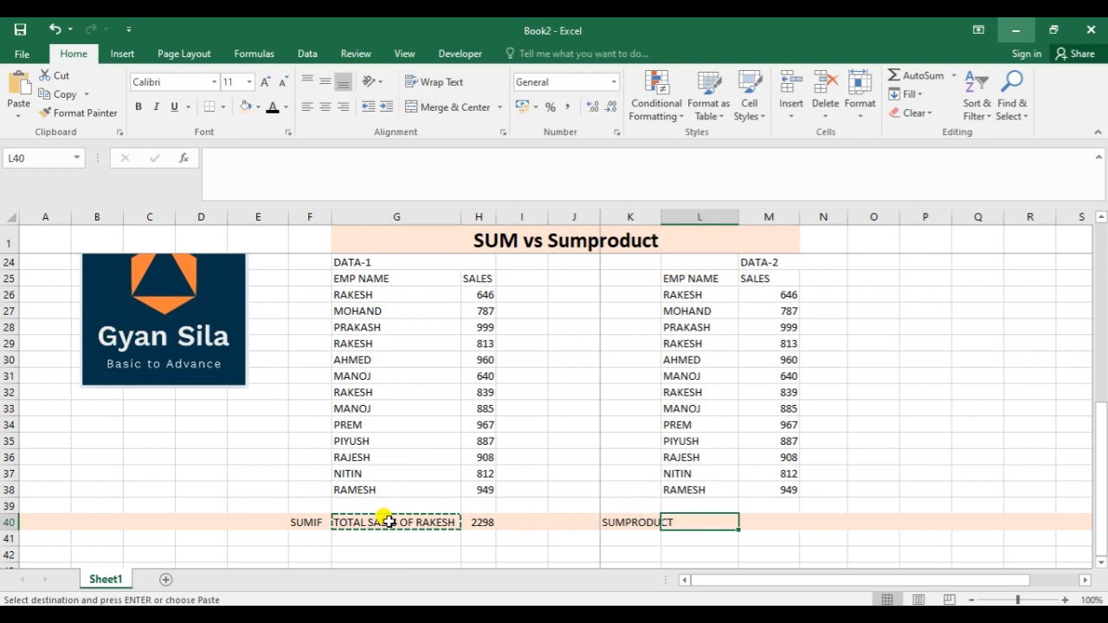
key(ctrl+v)
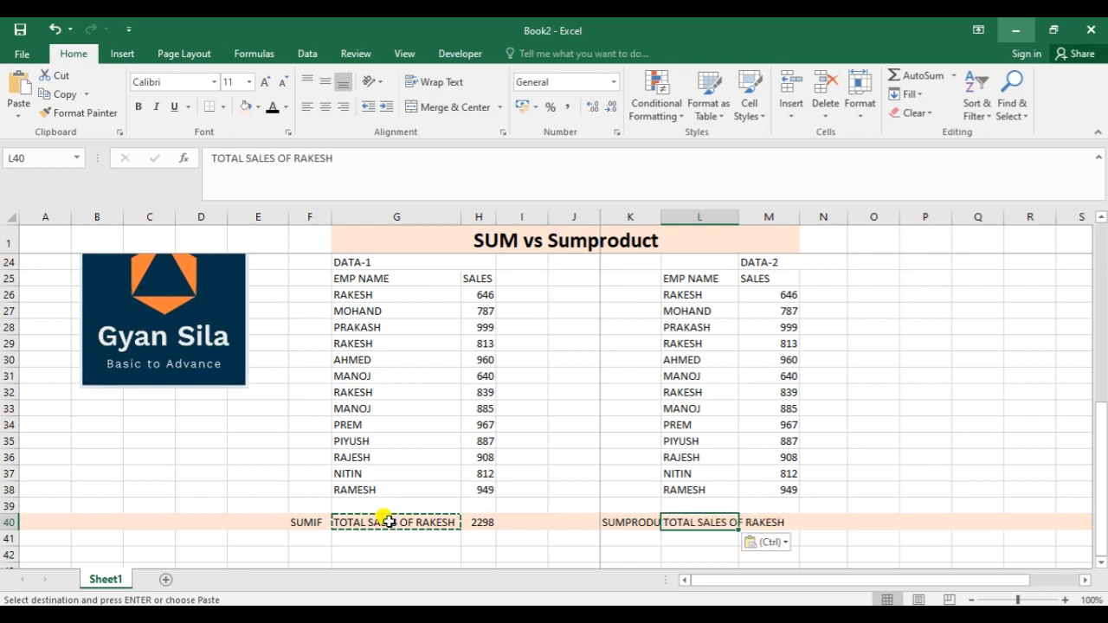
double_click(740, 210)
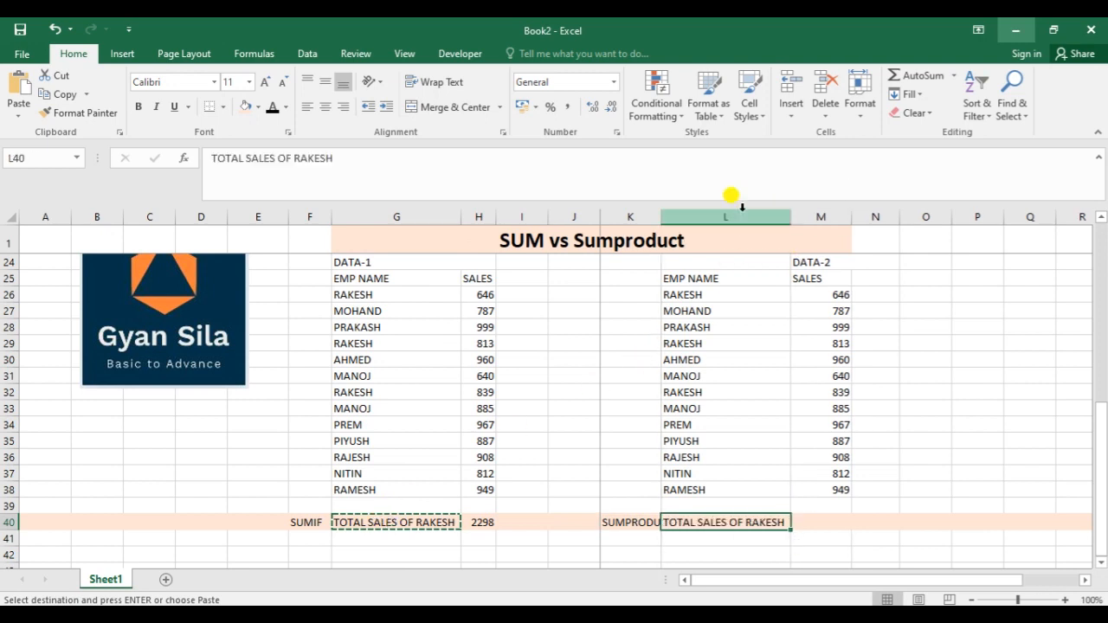
- Begin a SUMPRODUCT formula in cell M40 with an extra opening bracket and the DATA-2 names L26:L38
click(818, 518)
text(=)
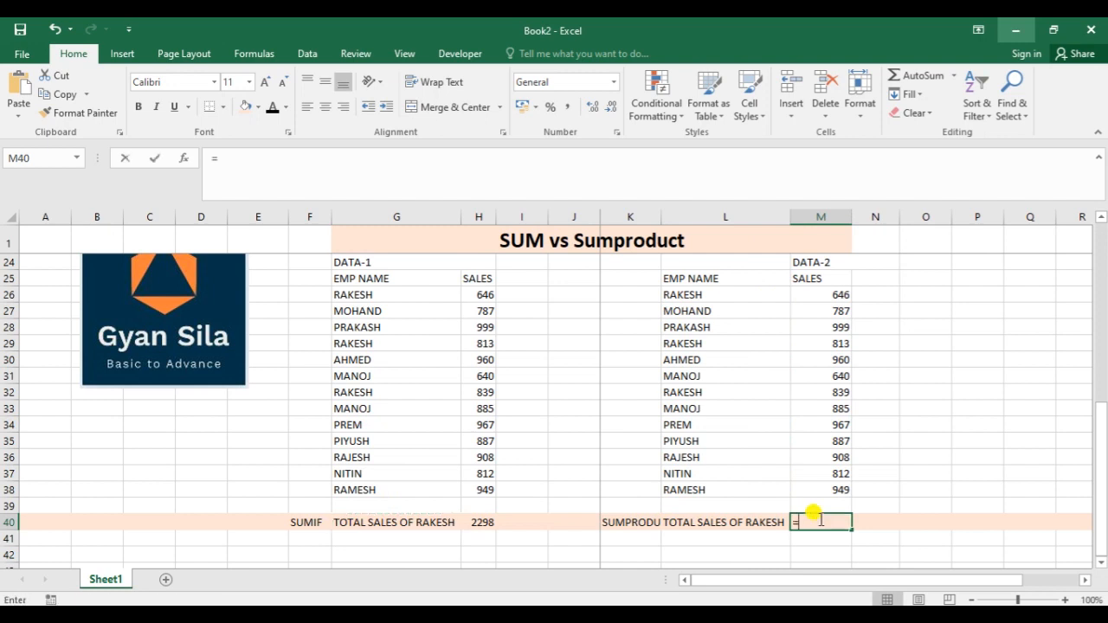
text(SUM)
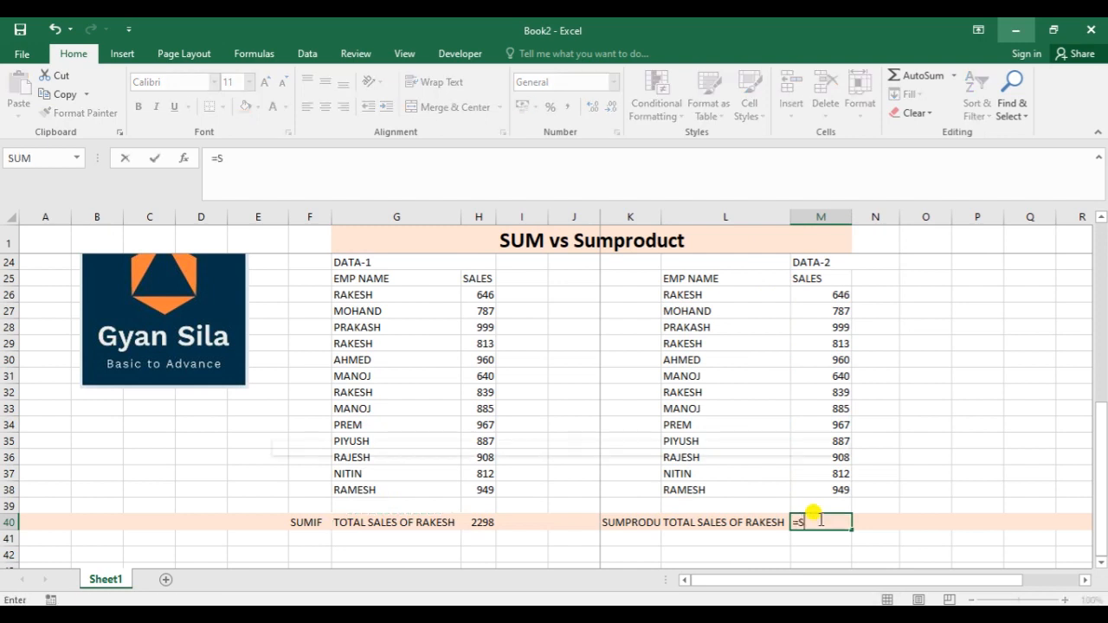
key(Down)
key(Down)
key(Down)
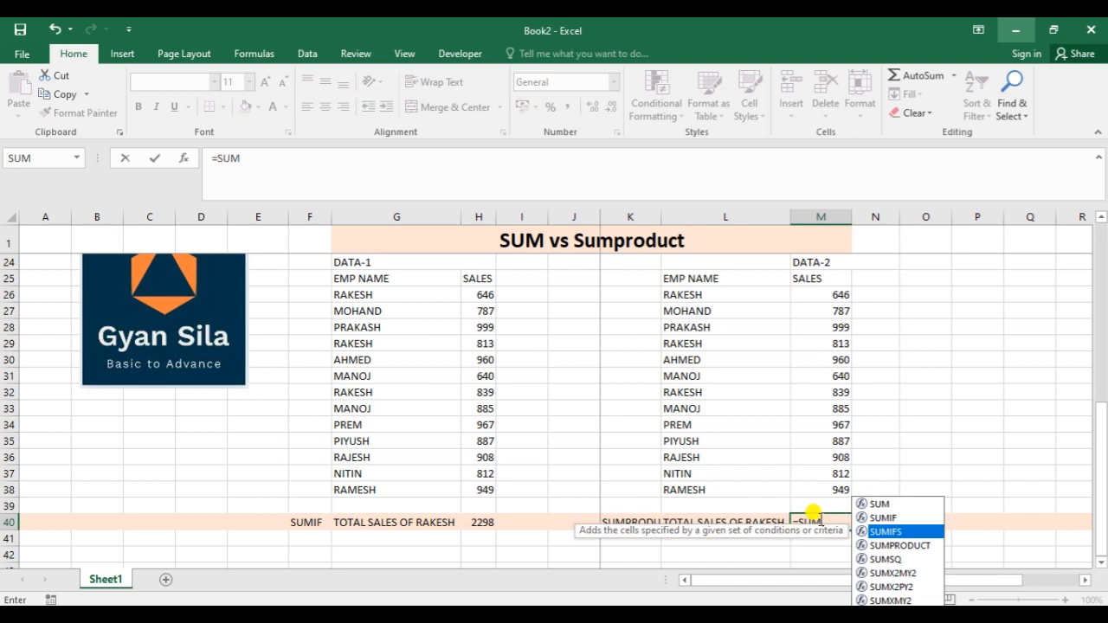
key(Tab)
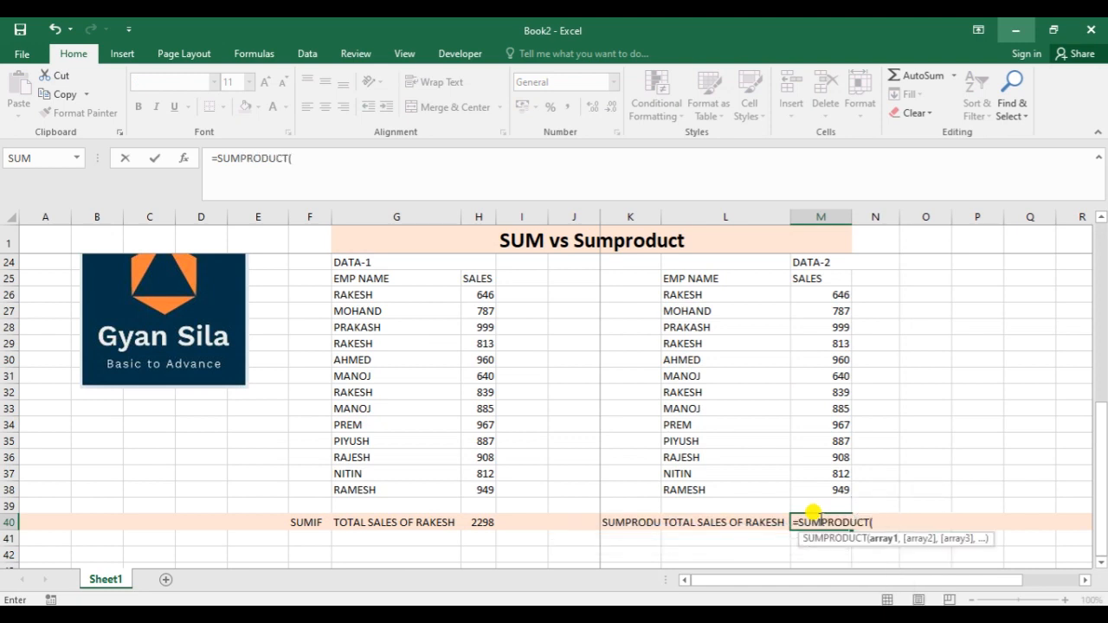
text(()
key(Left)
key(Left)
key(Right)
key(Up)
key(Up)
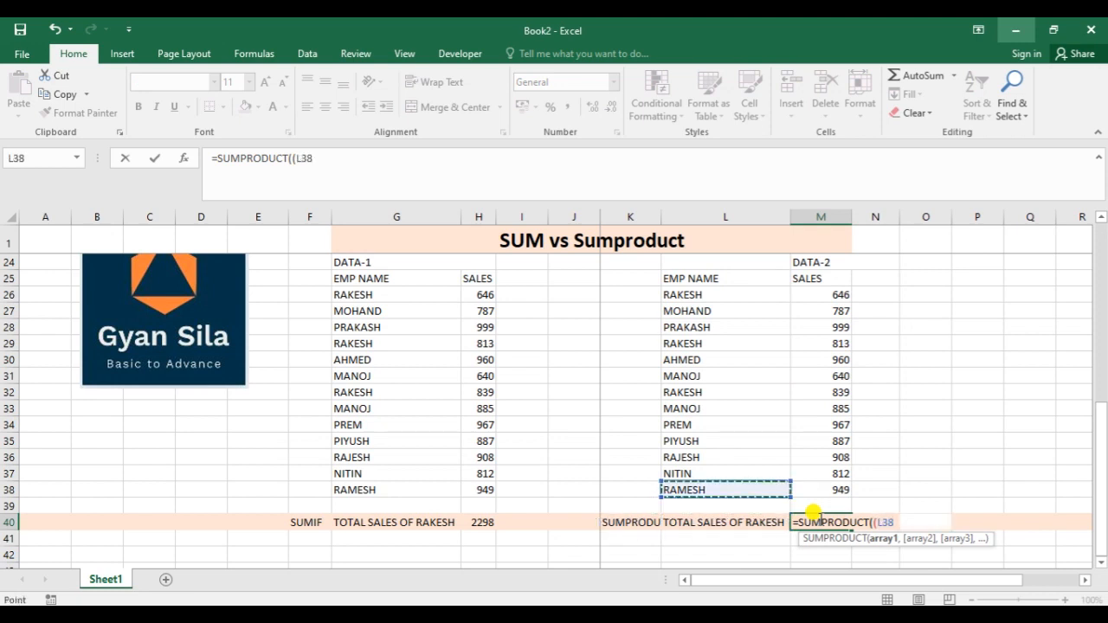
key(shift+Up)
key(shift+Up)
key(shift+Up)
key(shift+Up)
key(shift+Up)
key(shift+Up)
key(shift+Up)
key(shift+Up)
key(shift+Up)
key(shift+Up)
key(shift+Up)
key(shift+Up)
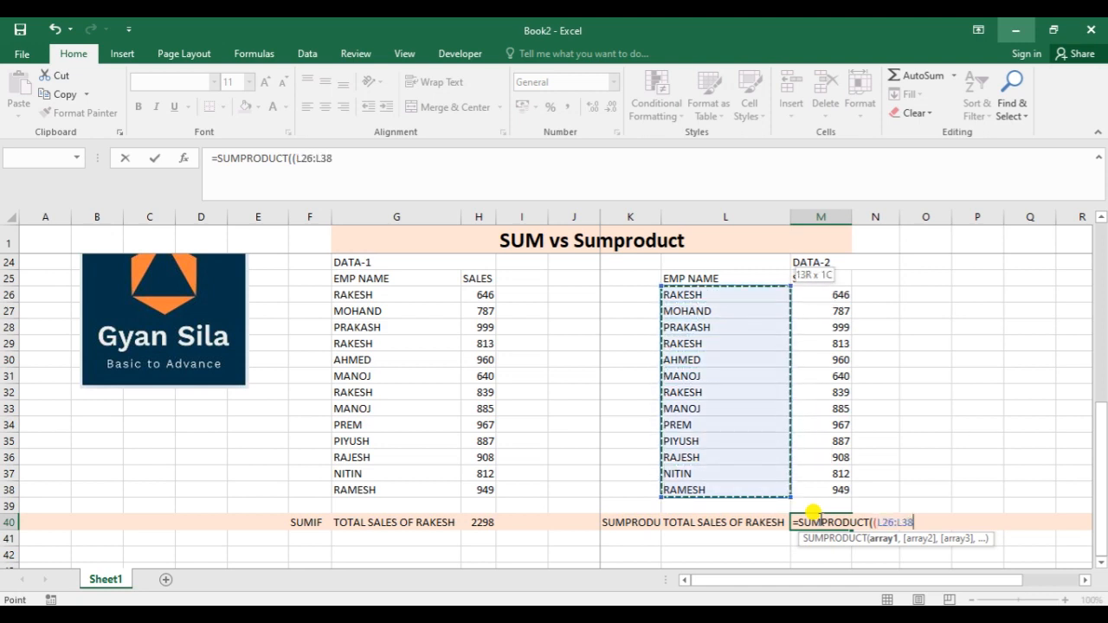
- Complete the M40 formula by comparing L26:L38 with the employee name from L26, multiplying by (M26:M38), and accepting the closing-bracket correction
text(=)
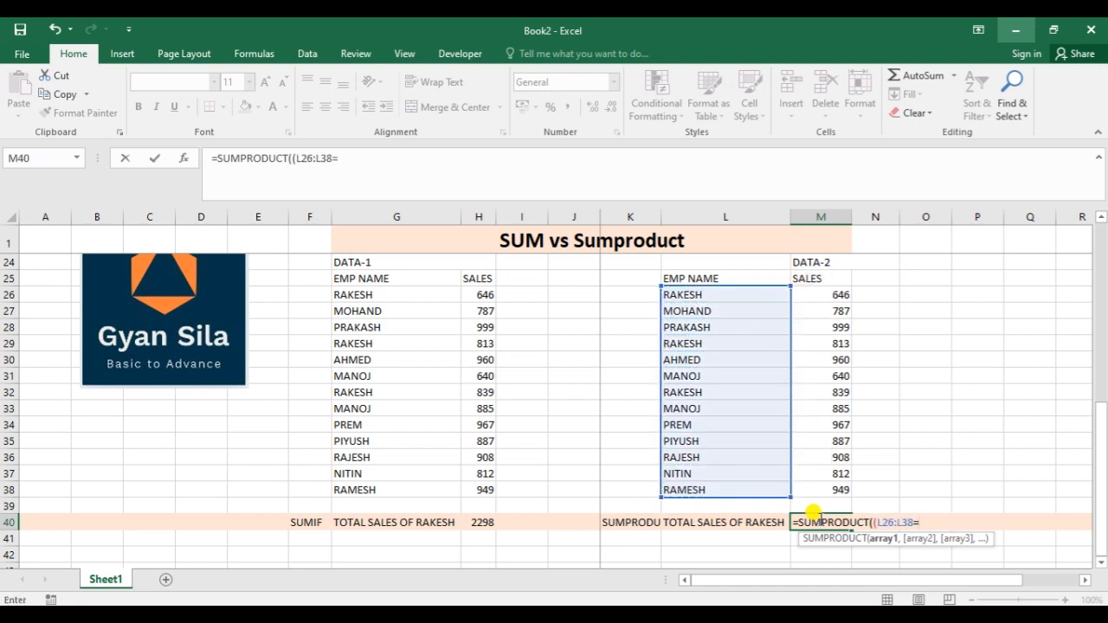
text("RAKESH)
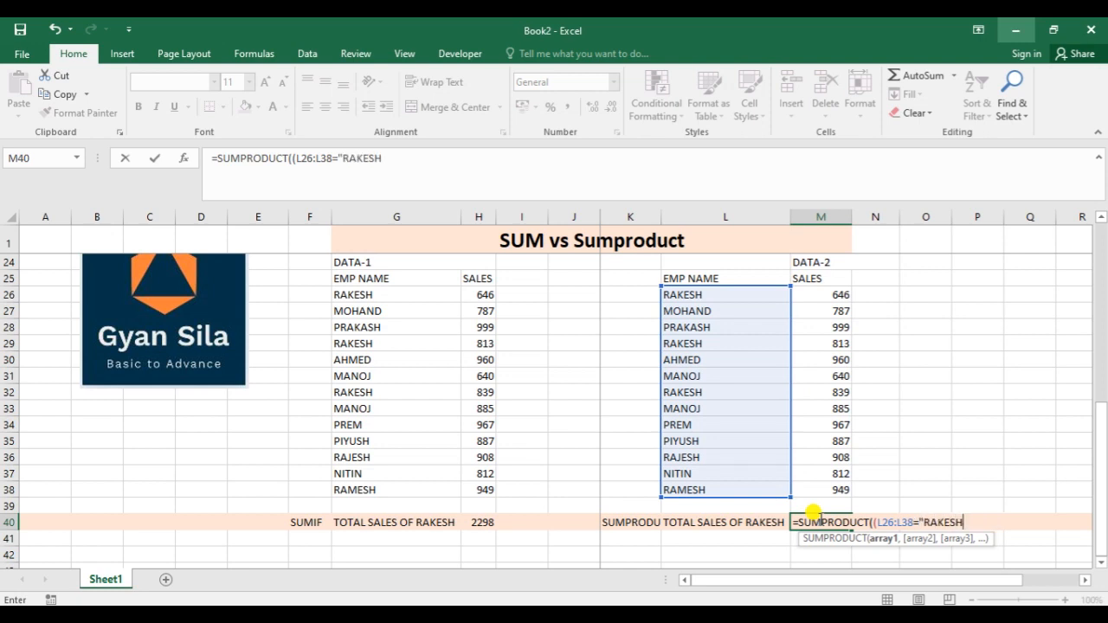
text(")*()
drag(813, 295, 827, 484)
text())
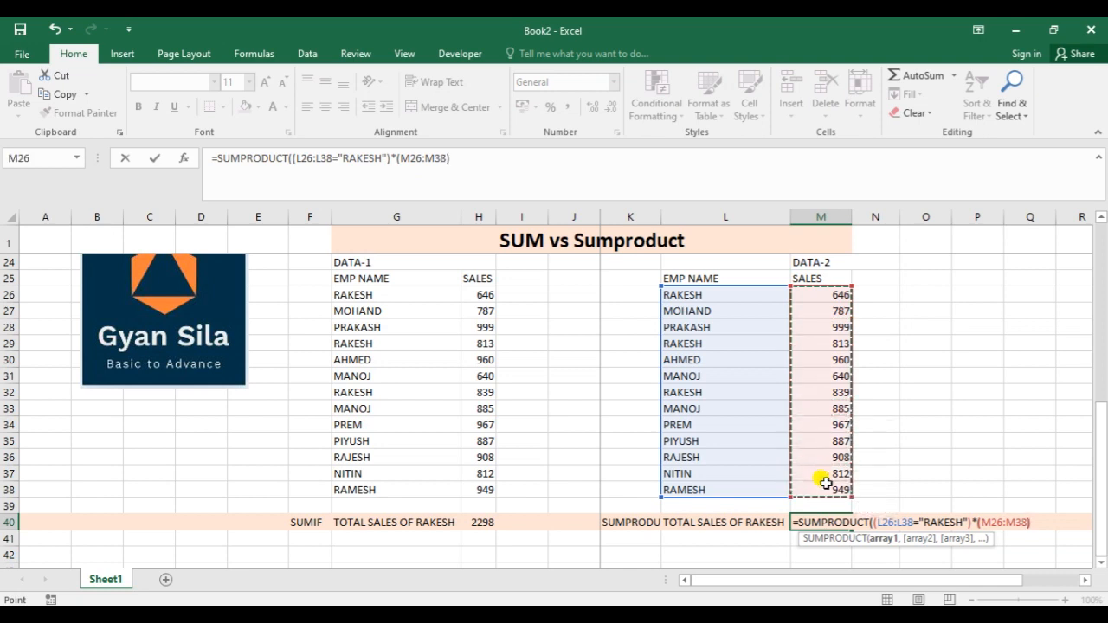
key(Return)
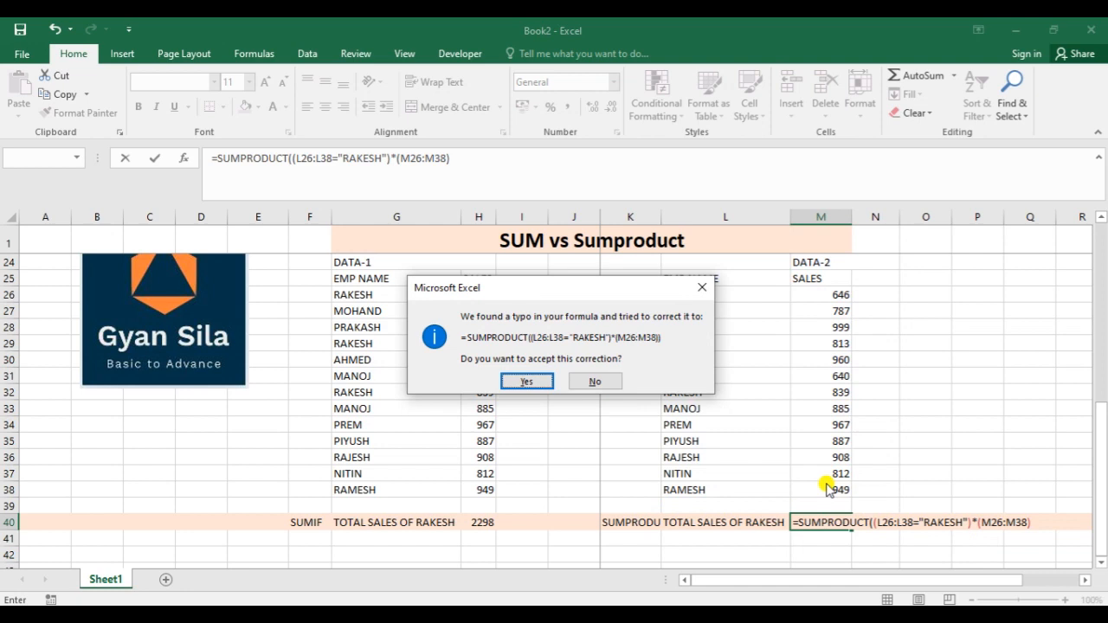
key(Return)
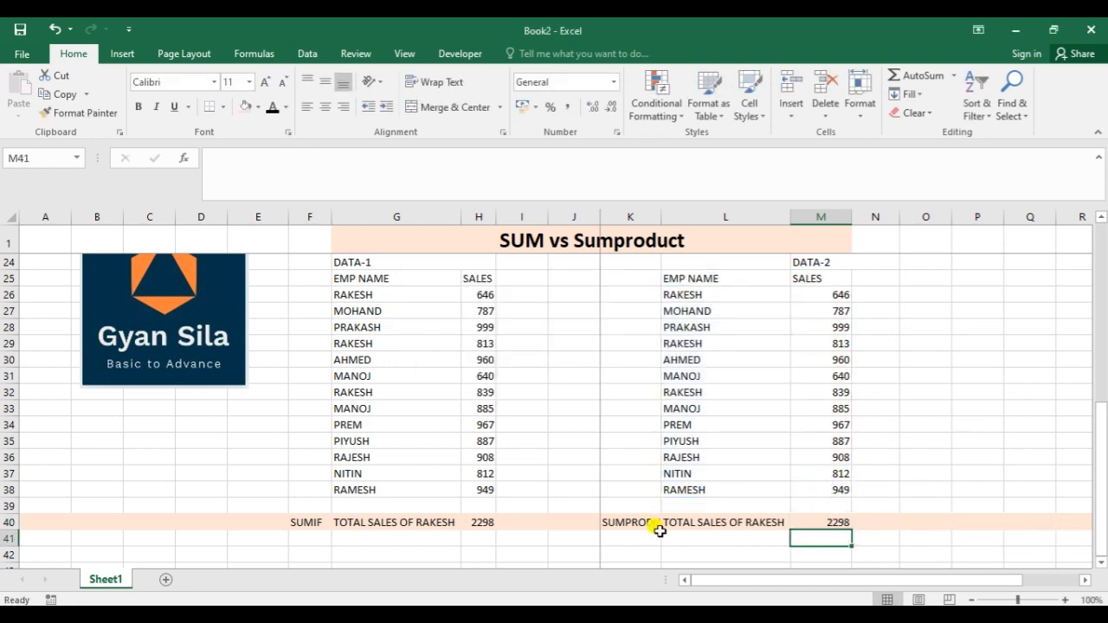
click(577, 552)
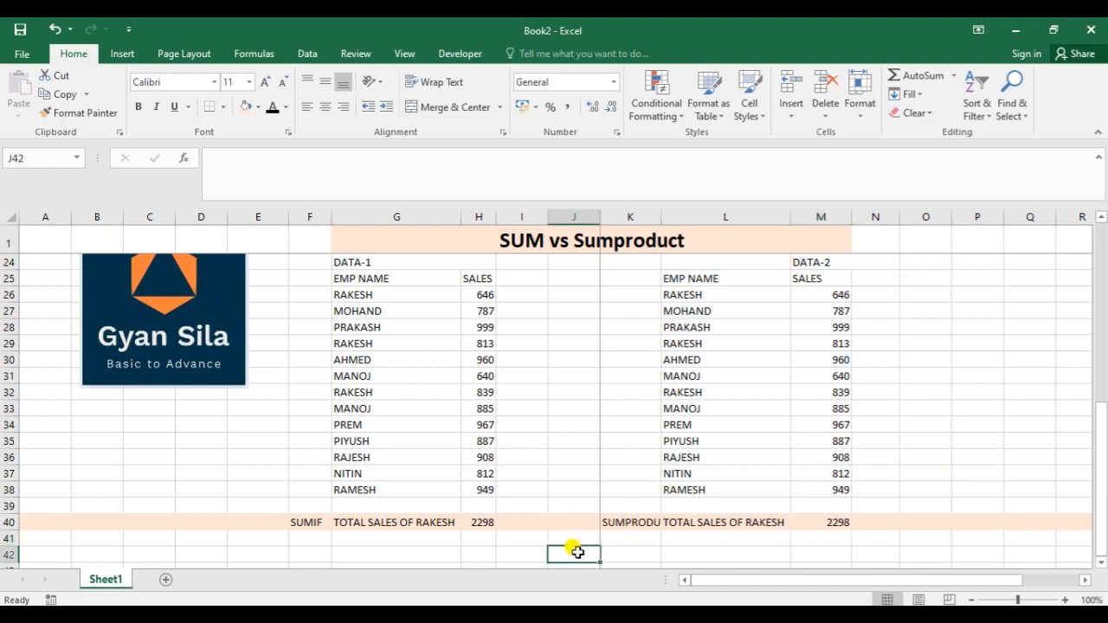